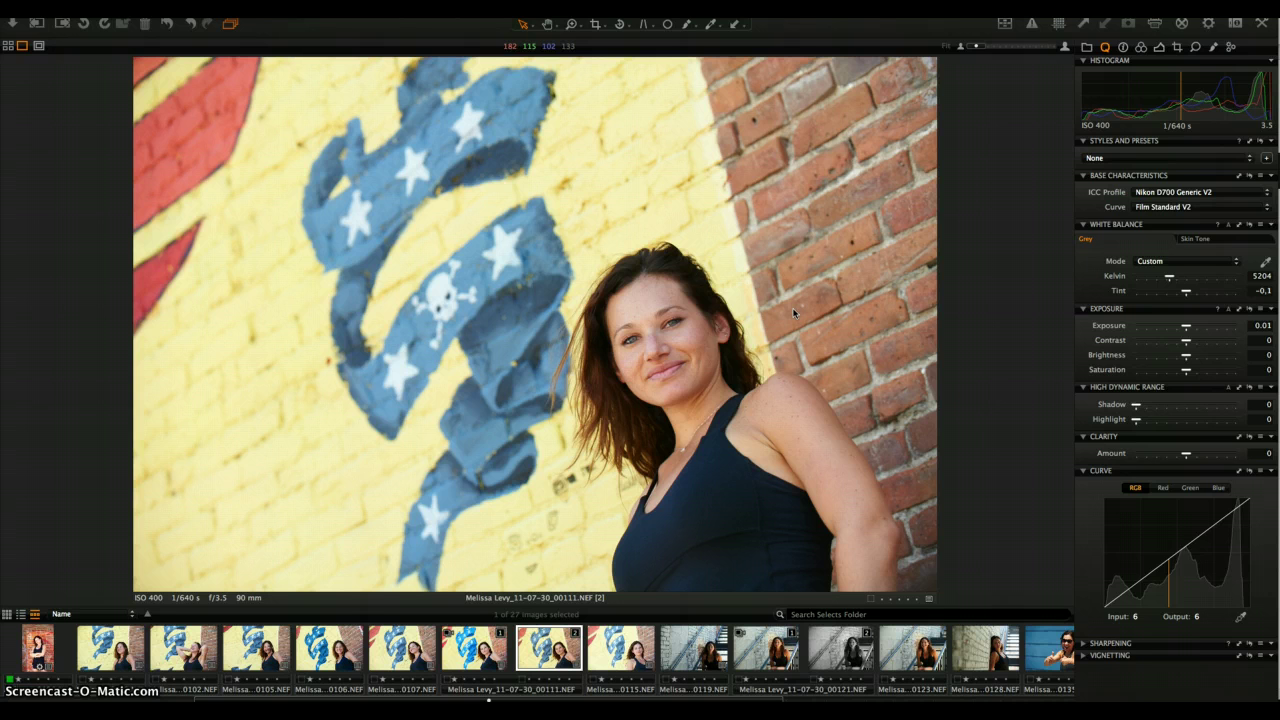
- Try the Portrait base curve on the image, return it to Film Standard V2, and collapse the Base Characteristics tool
{"action": "mouse_move", "coordinate": [793, 313]}
{"action": "left_mouse_down"}
{"action": "mouse_move", "coordinate": [814, 294]}
{"action": "mouse_move", "coordinate": [609, 282]}
{"action": "mouse_move", "coordinate": [593, 338]}
{"action": "left_mouse_up"}
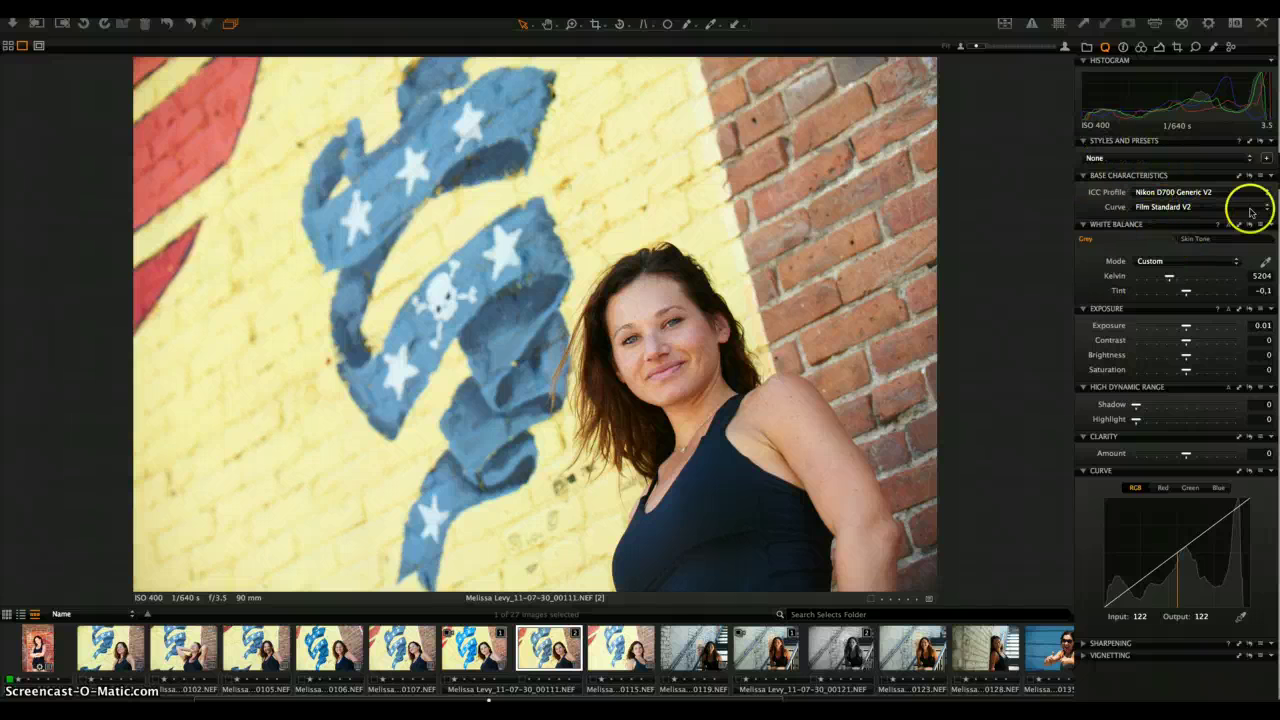
{"action": "left_click", "coordinate": [1192, 211]}
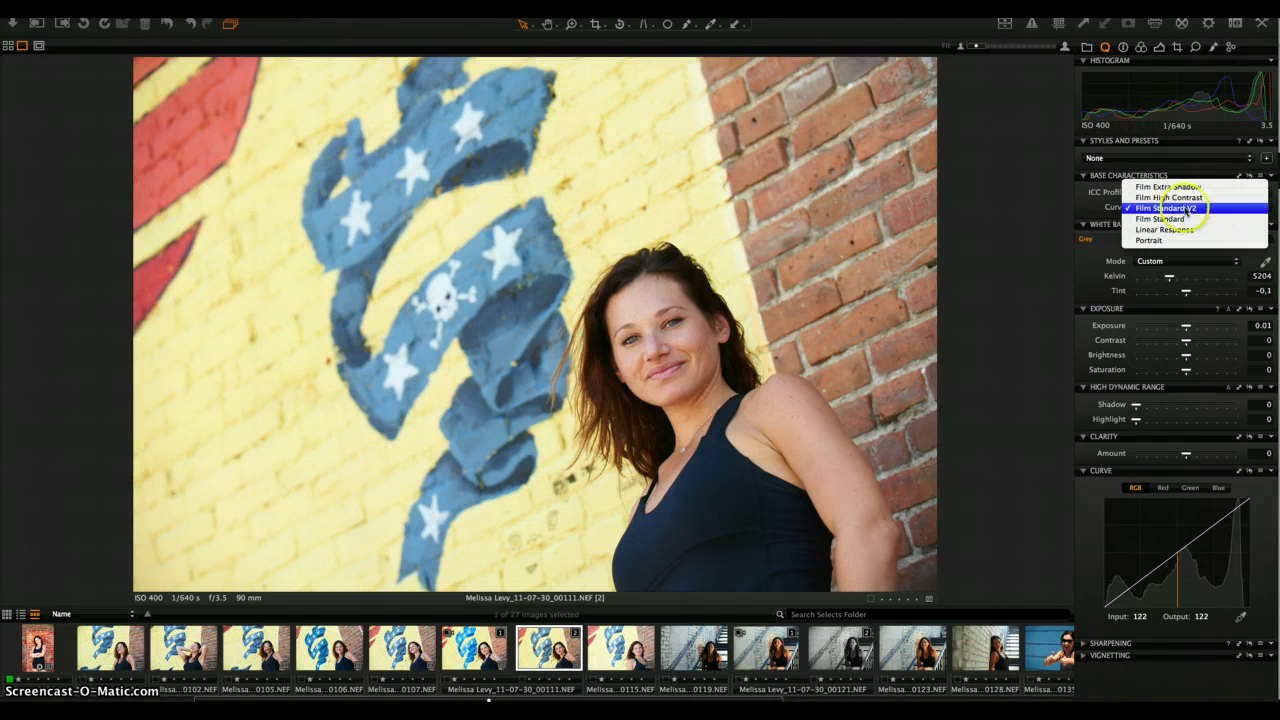
{"action": "left_click", "coordinate": [1240, 242]}
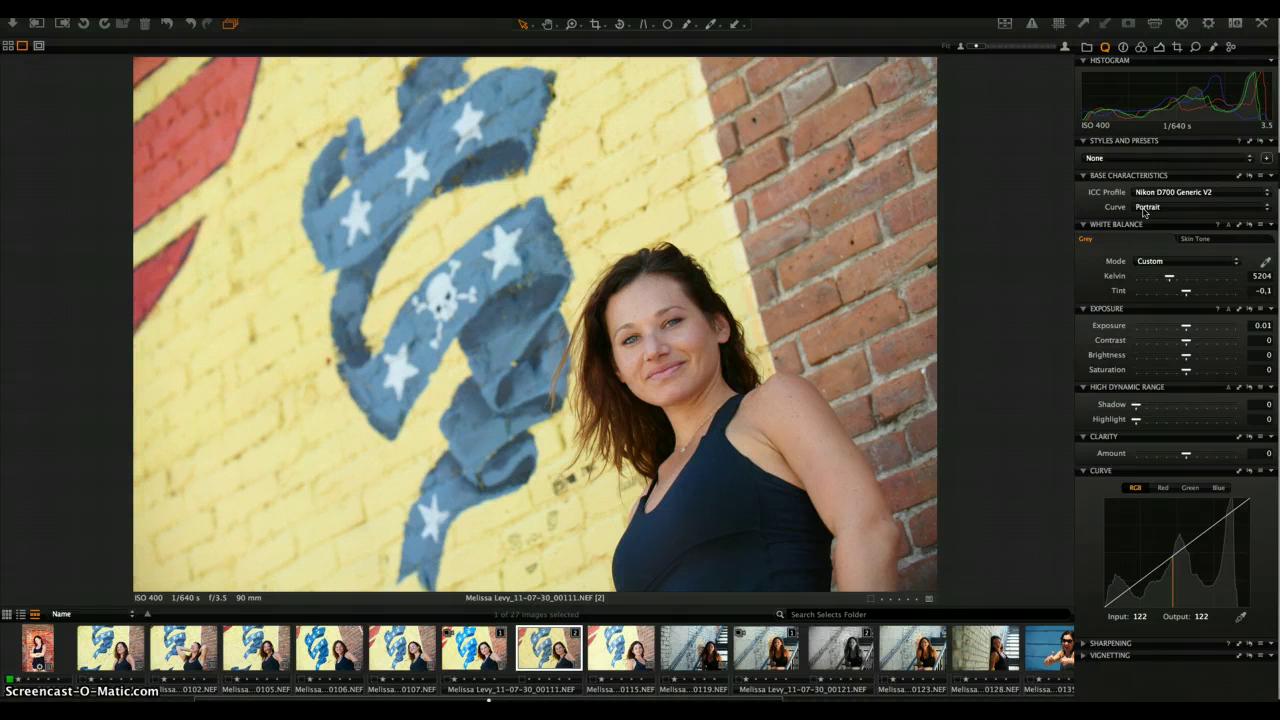
{"action": "left_click", "coordinate": [1153, 207]}
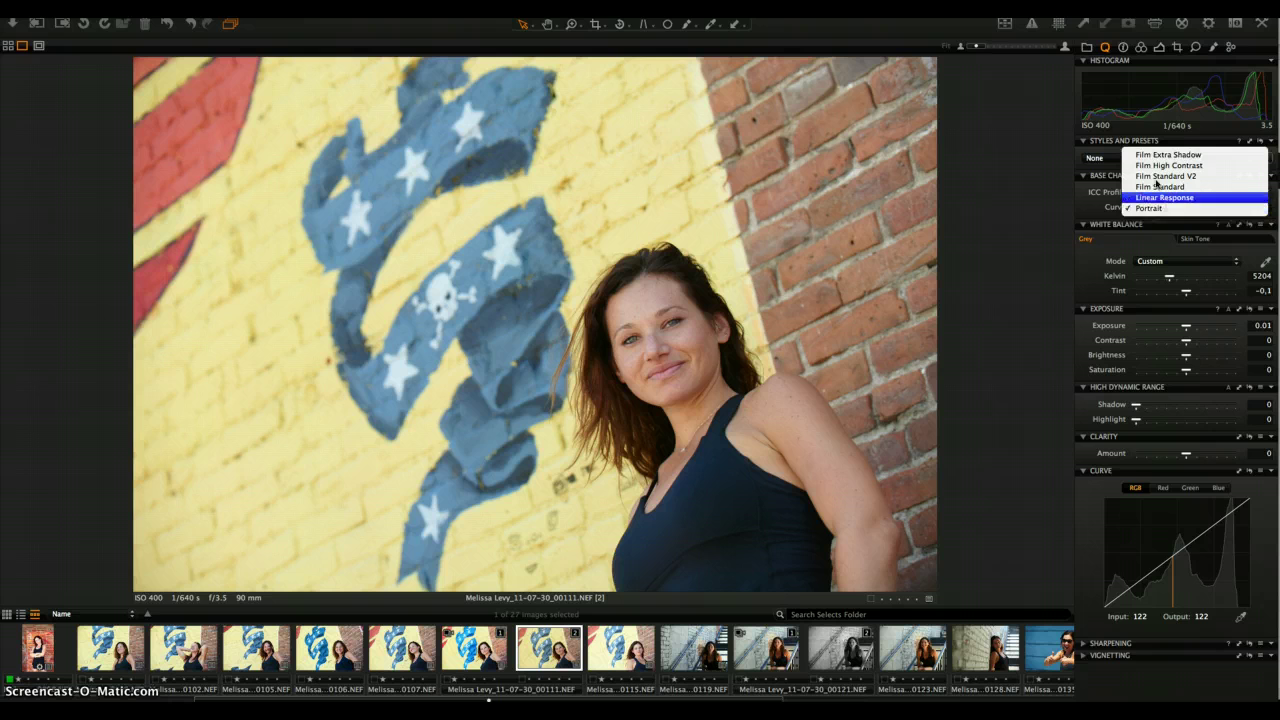
{"action": "left_click", "coordinate": [1158, 179]}
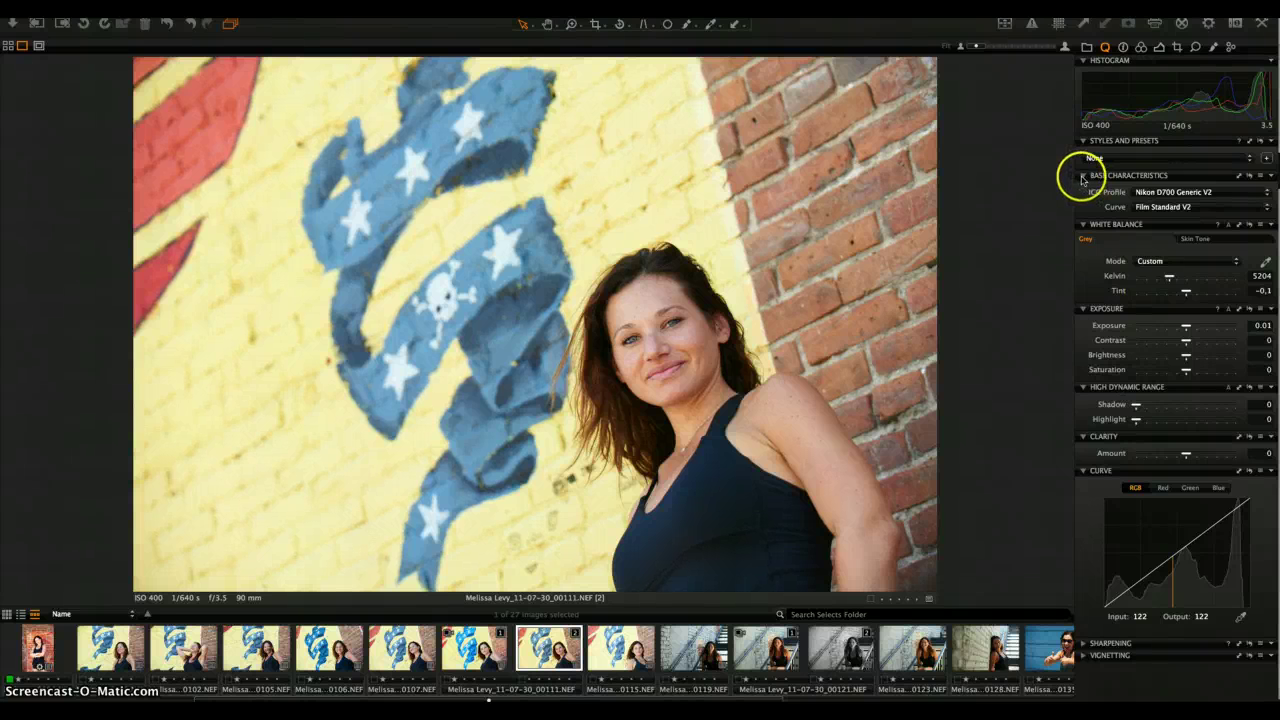
{"action": "left_click", "coordinate": [1082, 177]}
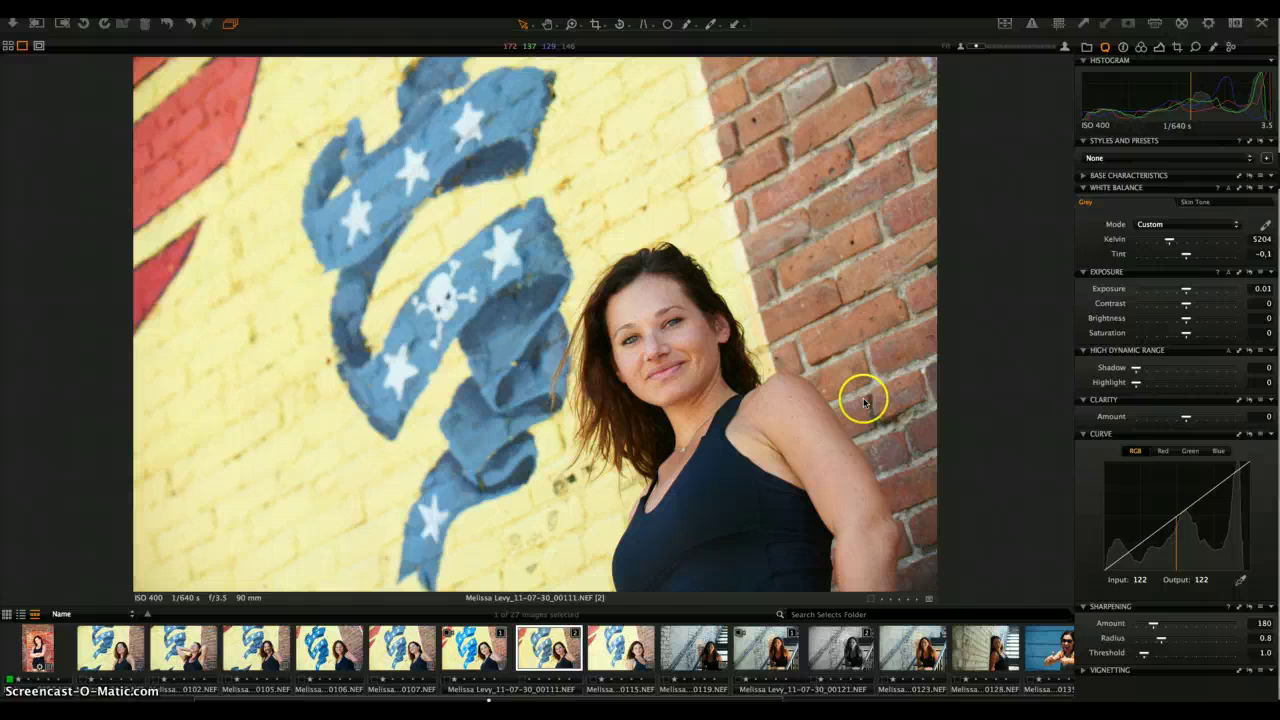
- Set the photo's white balance mode to shot
{"action": "mouse_move", "coordinate": [1245, 279]}
{"action": "left_click", "coordinate": [1145, 225]}
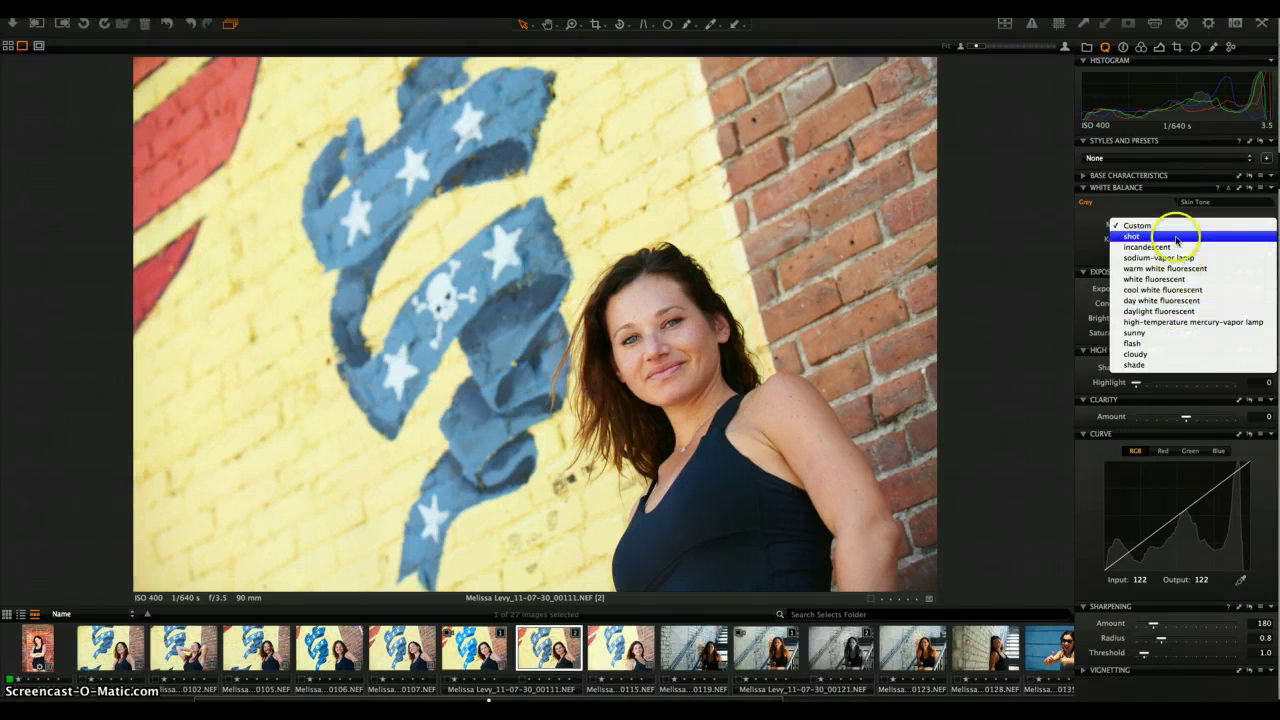
{"action": "left_click_drag", "start_coordinate": [1157, 229], "coordinate": [1103, 215]}
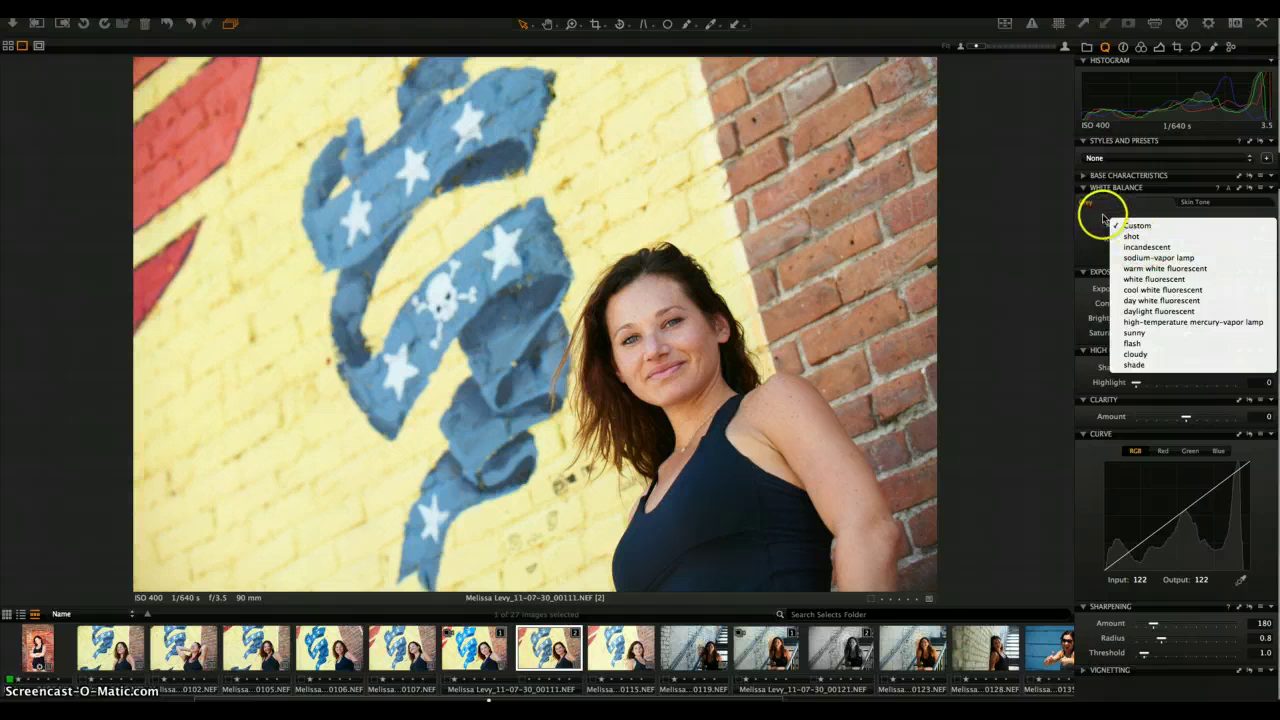
{"action": "left_click", "coordinate": [1129, 237]}
{"action": "left_click", "coordinate": [1201, 229]}
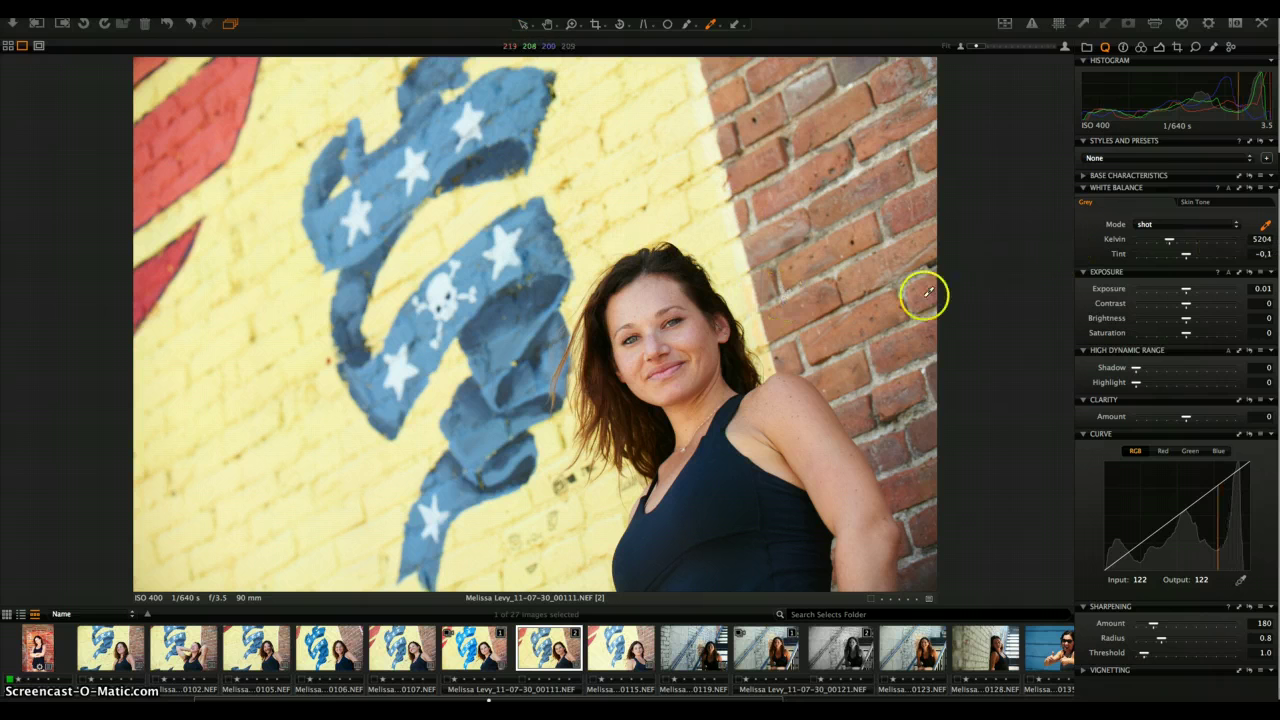
- Try sampling a white star in the mural with the white balance picker, and restore the Kelvin value to 5204
{"action": "left_click", "coordinate": [1264, 226]}
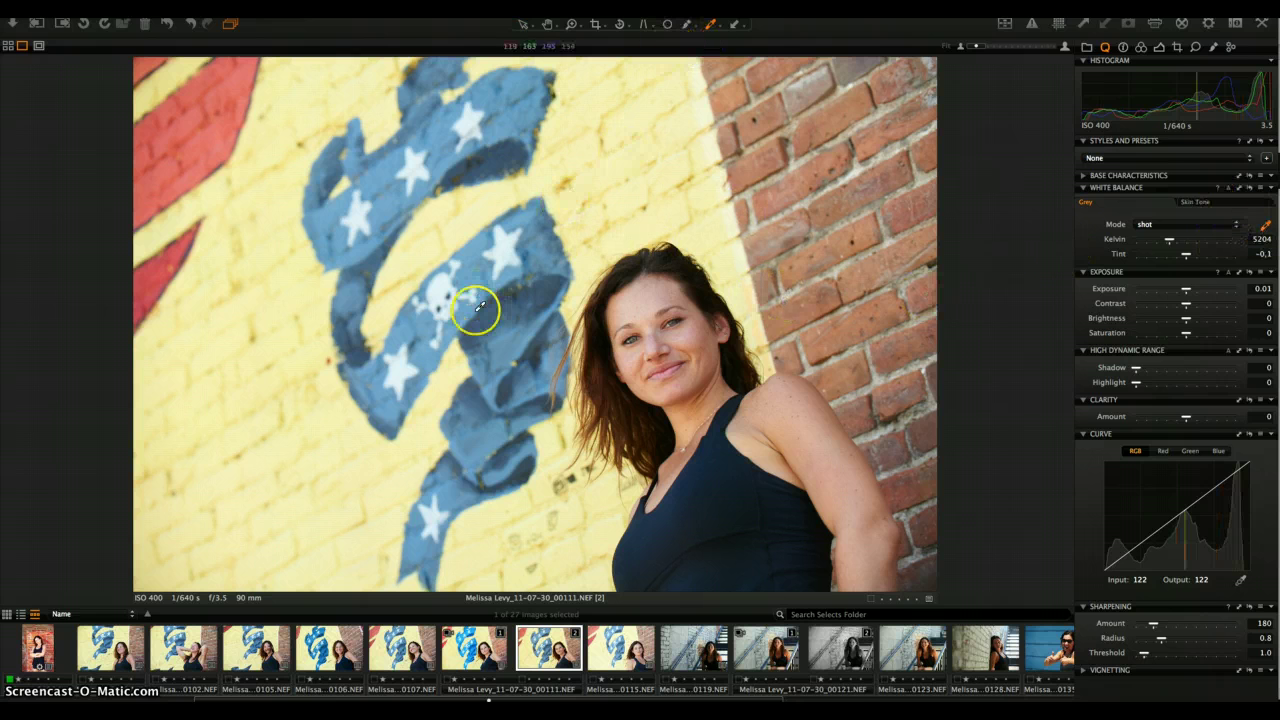
{"action": "left_click", "coordinate": [513, 244]}
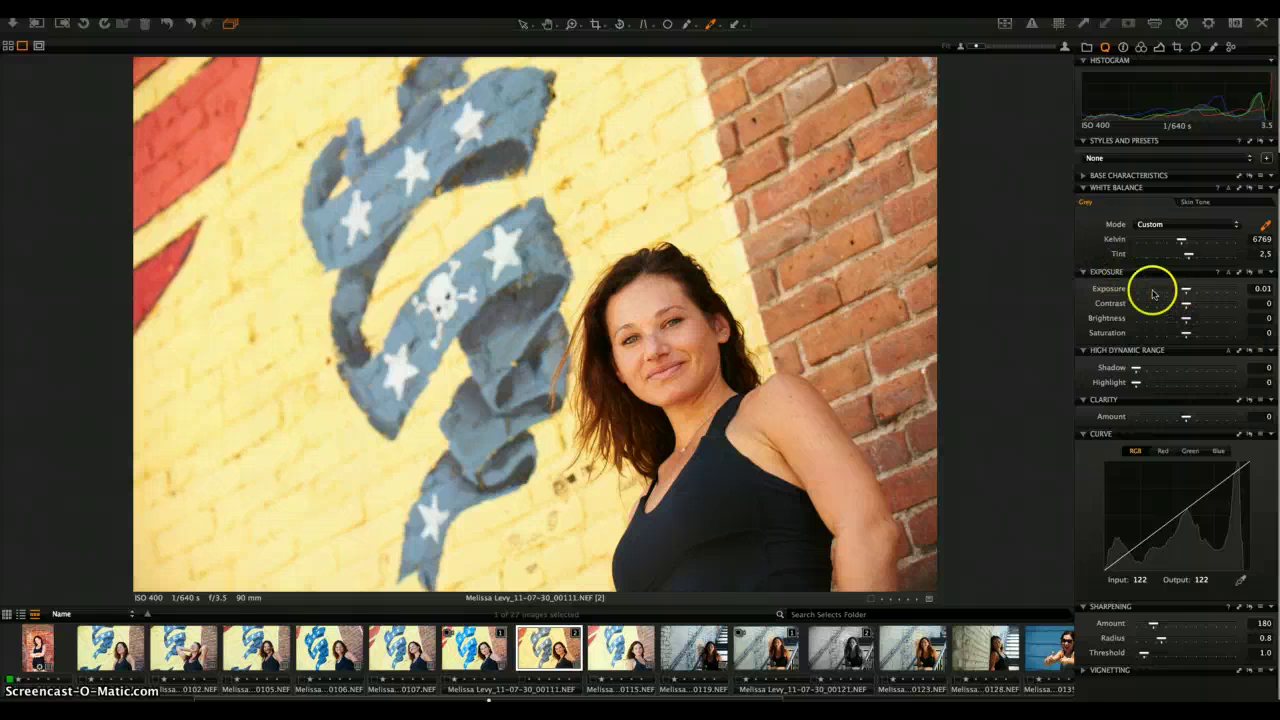
{"action": "left_click_drag", "start_coordinate": [1179, 241], "coordinate": [1170, 240]}
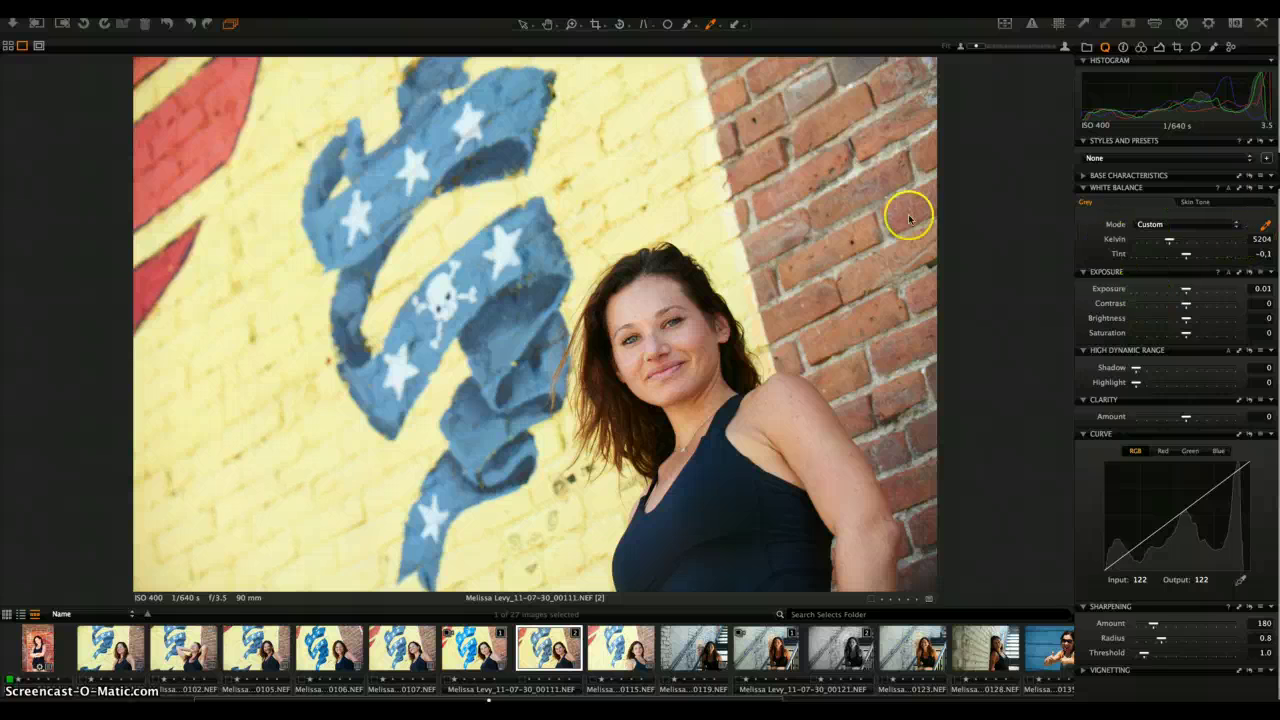
- Leave the white balance picker and warm the photo slightly by setting Kelvin to 5394
{"action": "left_click", "coordinate": [522, 23]}
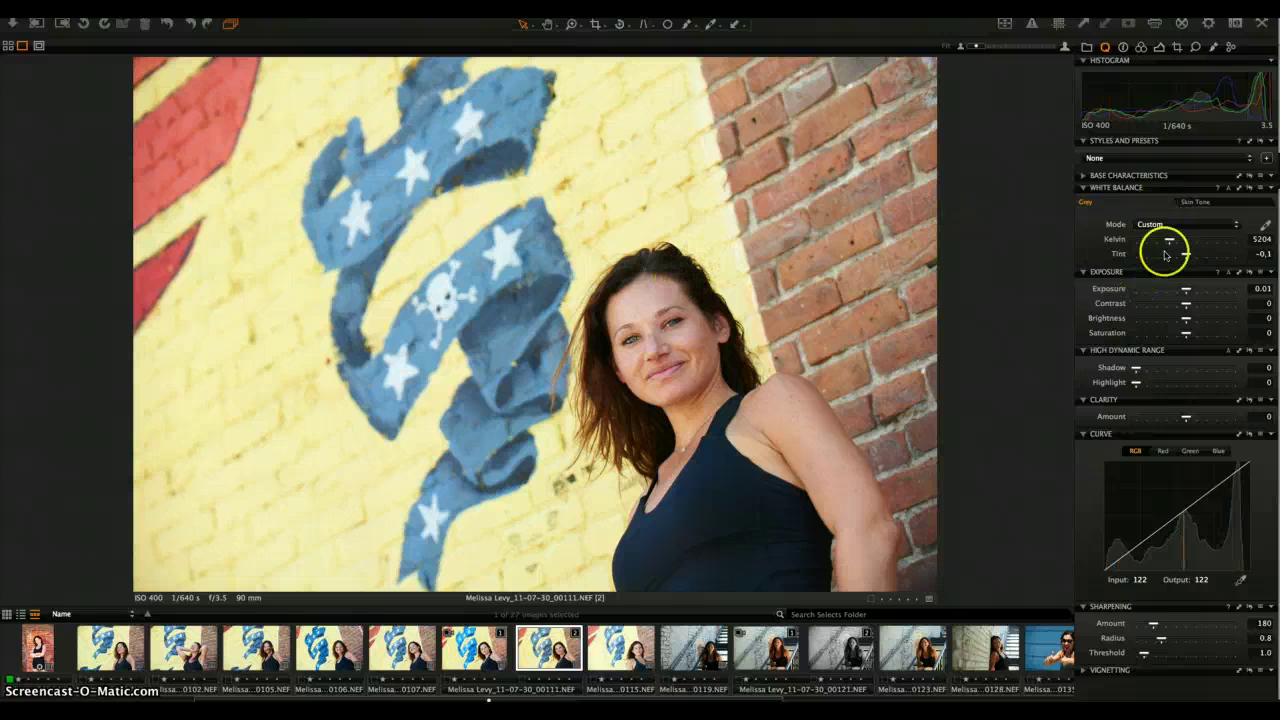
{"action": "left_click_drag", "start_coordinate": [1168, 241], "coordinate": [1168, 243]}
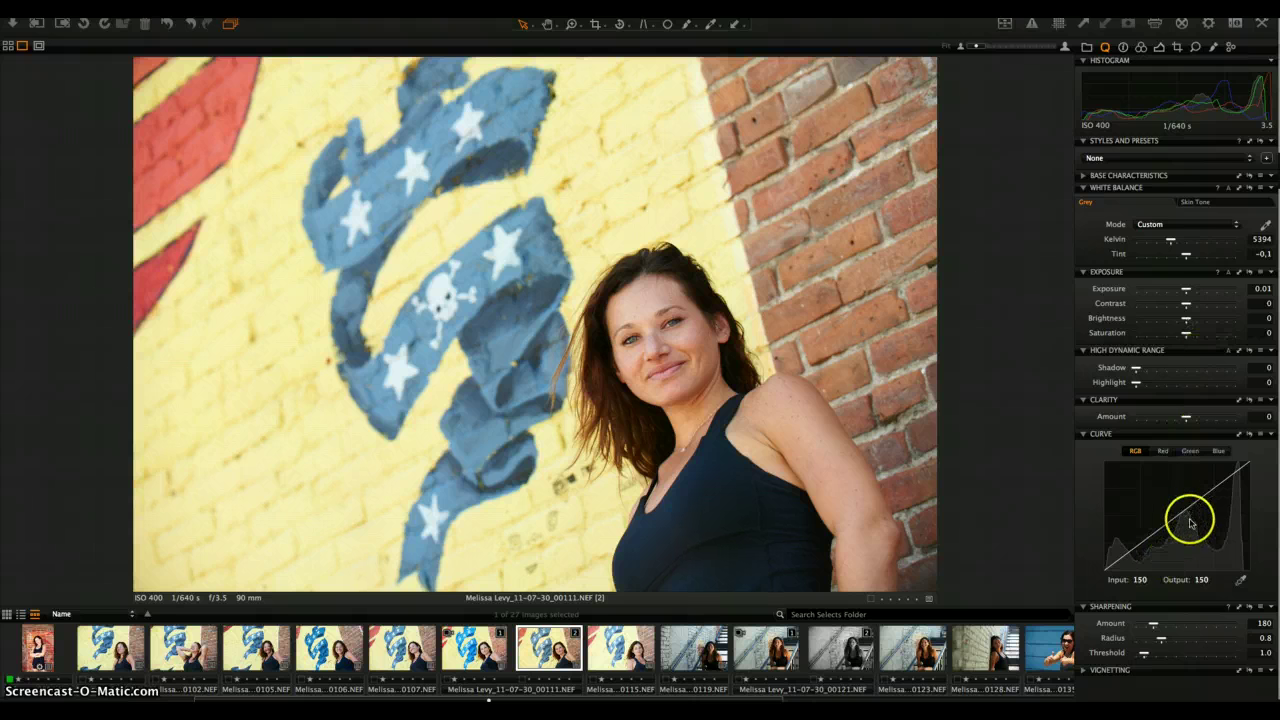
- Set the photo's exposure adjustments to Brightness 7 and Contrast 5
{"action": "left_click_drag", "start_coordinate": [1187, 321], "coordinate": [1189, 321]}
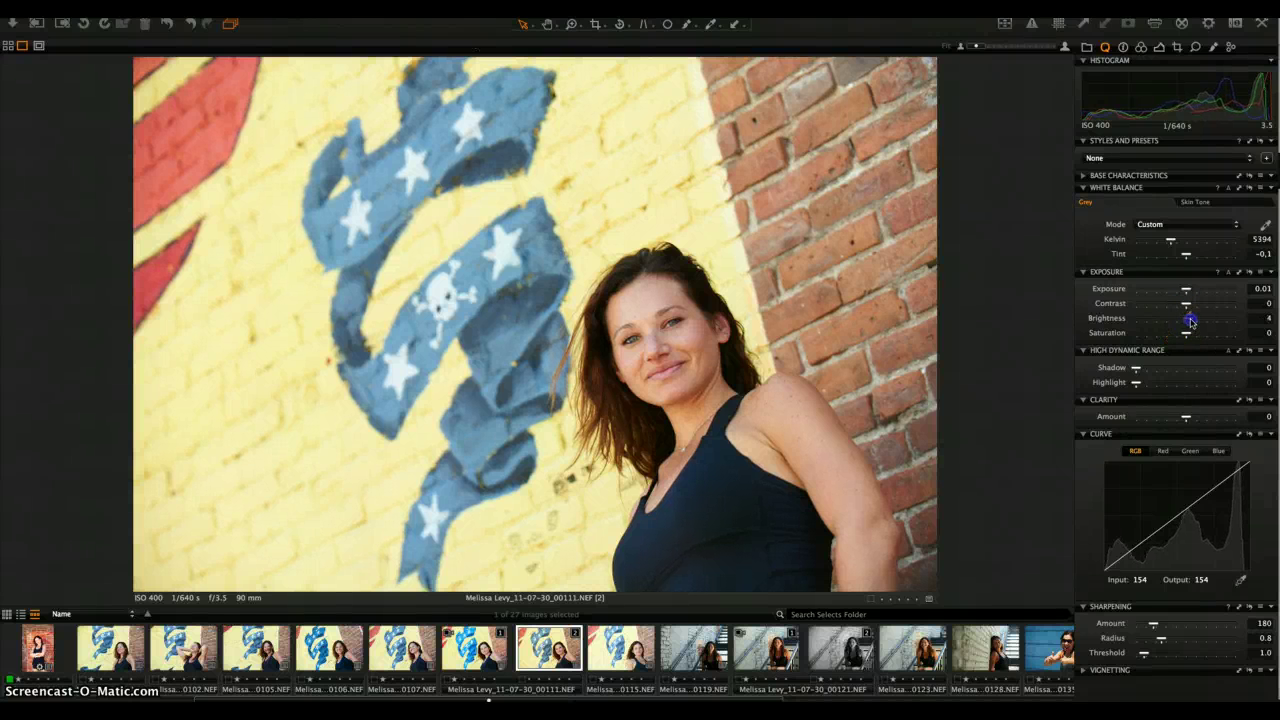
{"action": "left_click_drag", "start_coordinate": [1193, 321], "coordinate": [1193, 321]}
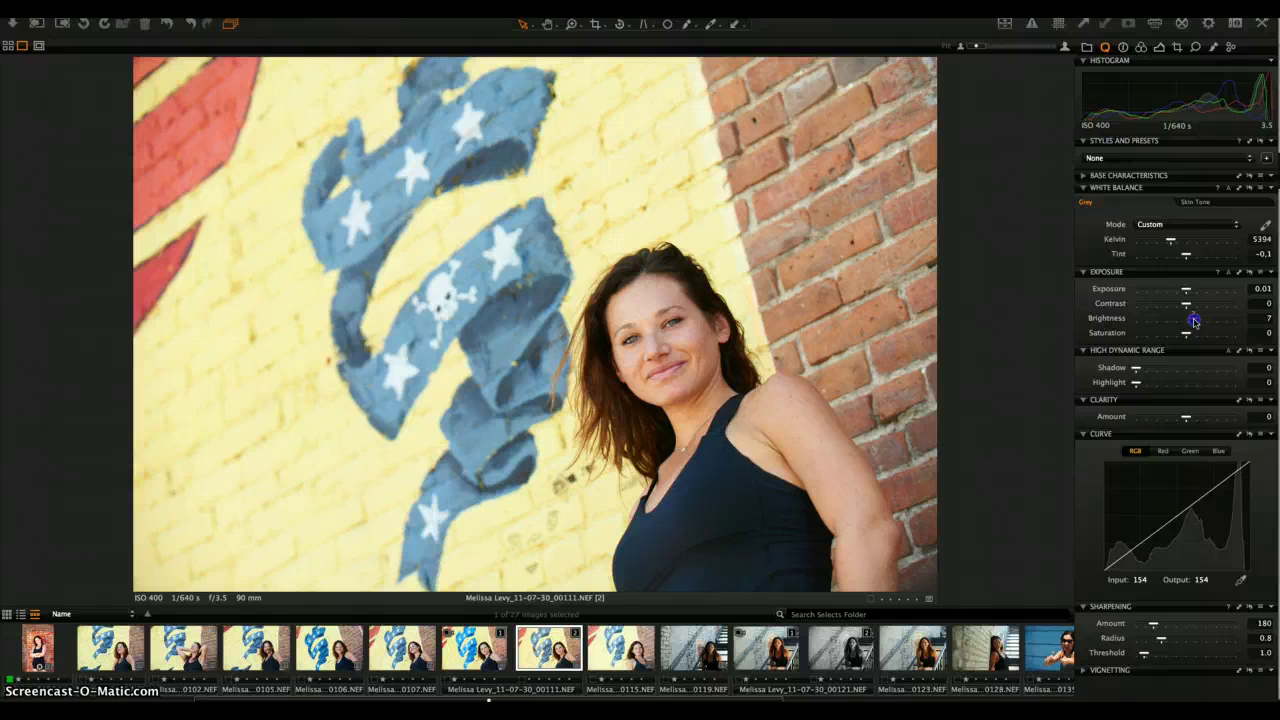
{"action": "left_click_drag", "start_coordinate": [1182, 305], "coordinate": [1189, 308]}
- Try a High Dynamic Range shadow recovery of 37 while checking the face close up, and return it to 0
{"action": "left_click_drag", "start_coordinate": [1118, 368], "coordinate": [1133, 372]}
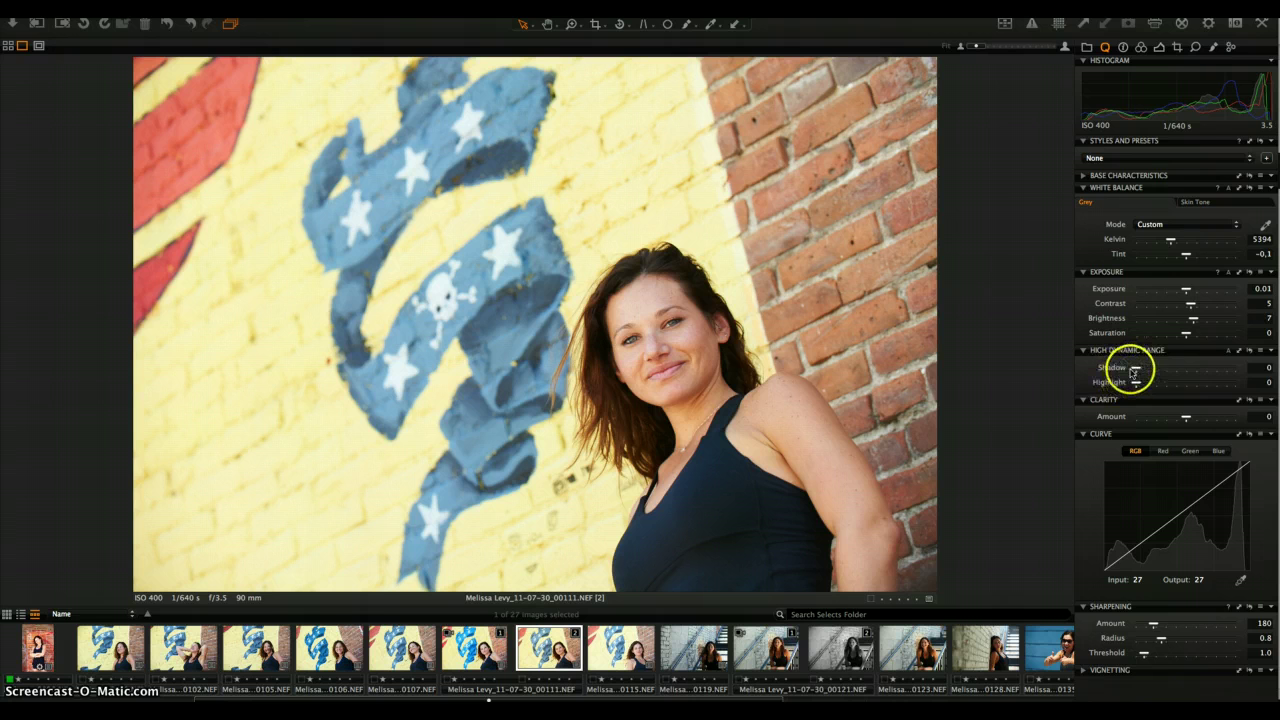
{"action": "left_click", "coordinate": [1133, 382]}
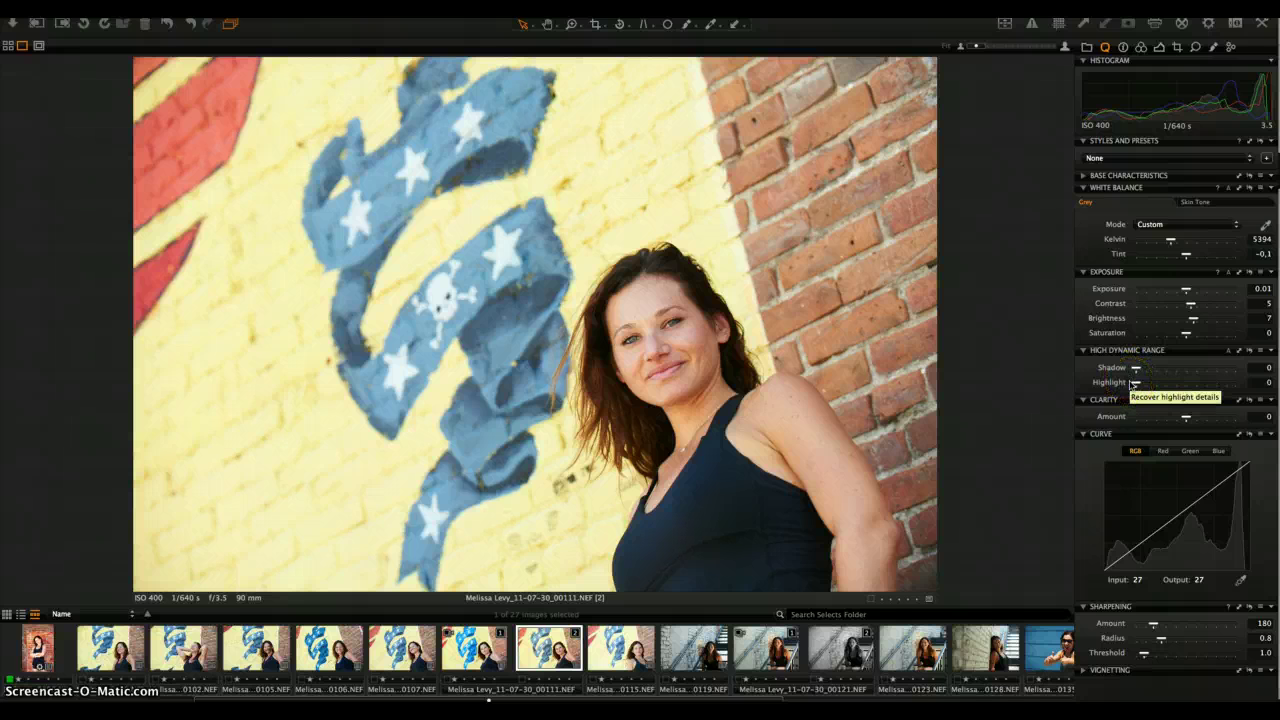
{"action": "left_click", "coordinate": [1135, 370]}
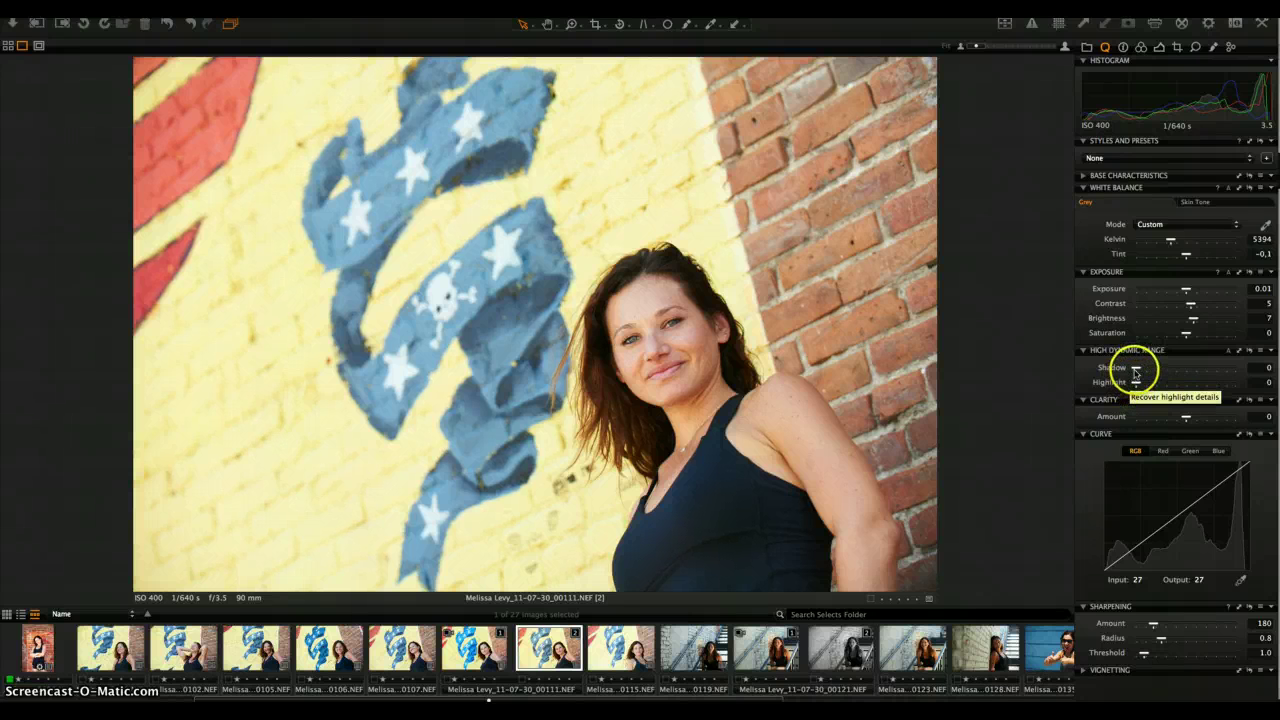
{"action": "left_click", "coordinate": [654, 270]}
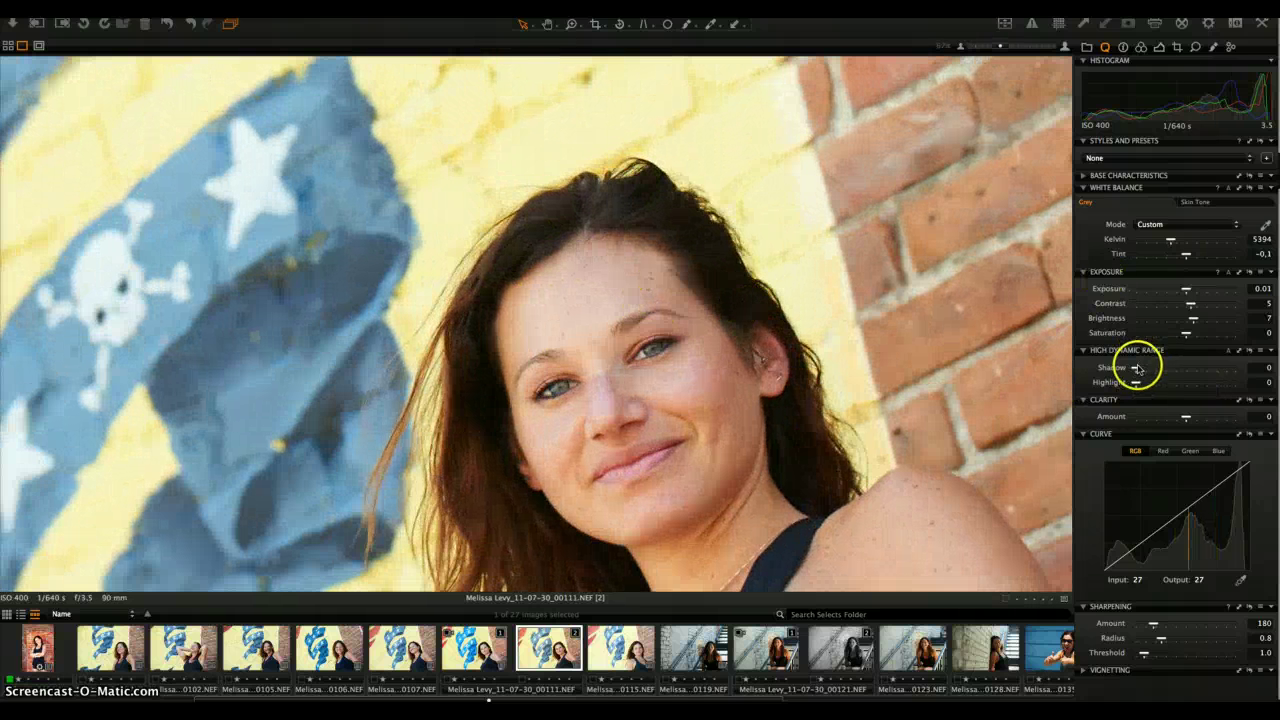
{"action": "left_click_drag", "start_coordinate": [1142, 368], "coordinate": [1174, 372]}
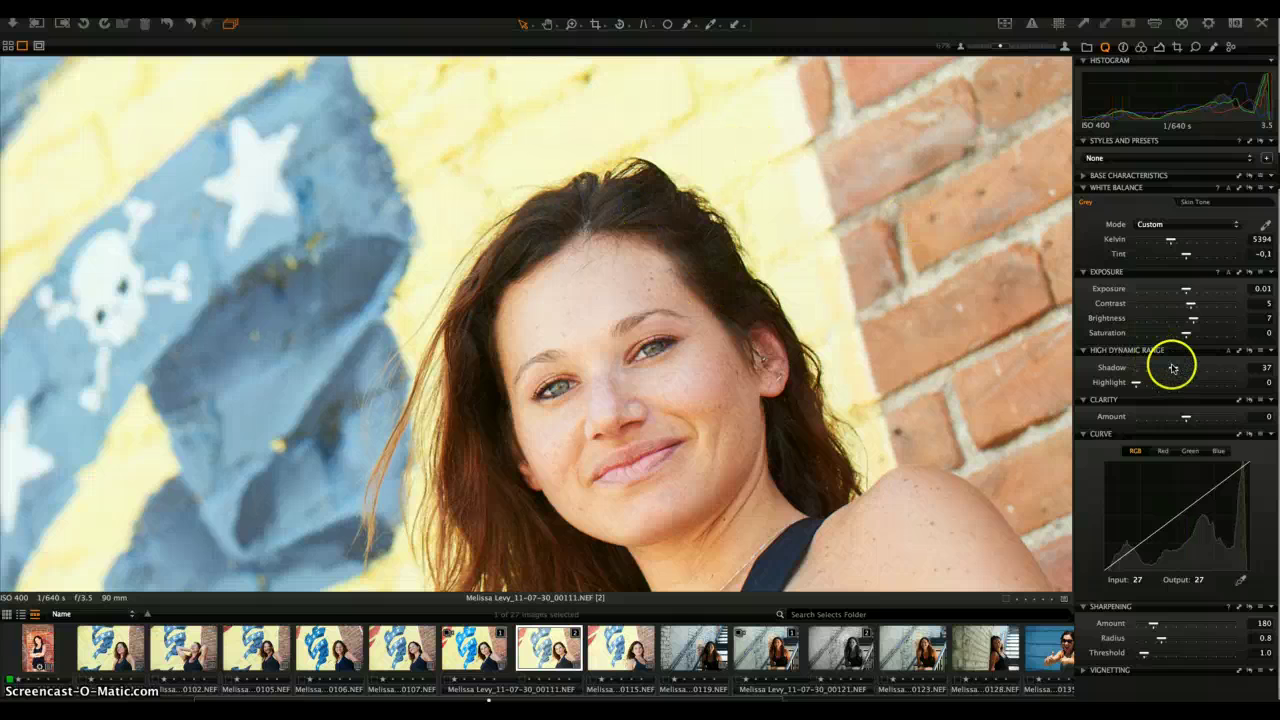
{"action": "left_click_drag", "start_coordinate": [1168, 368], "coordinate": [1120, 368]}
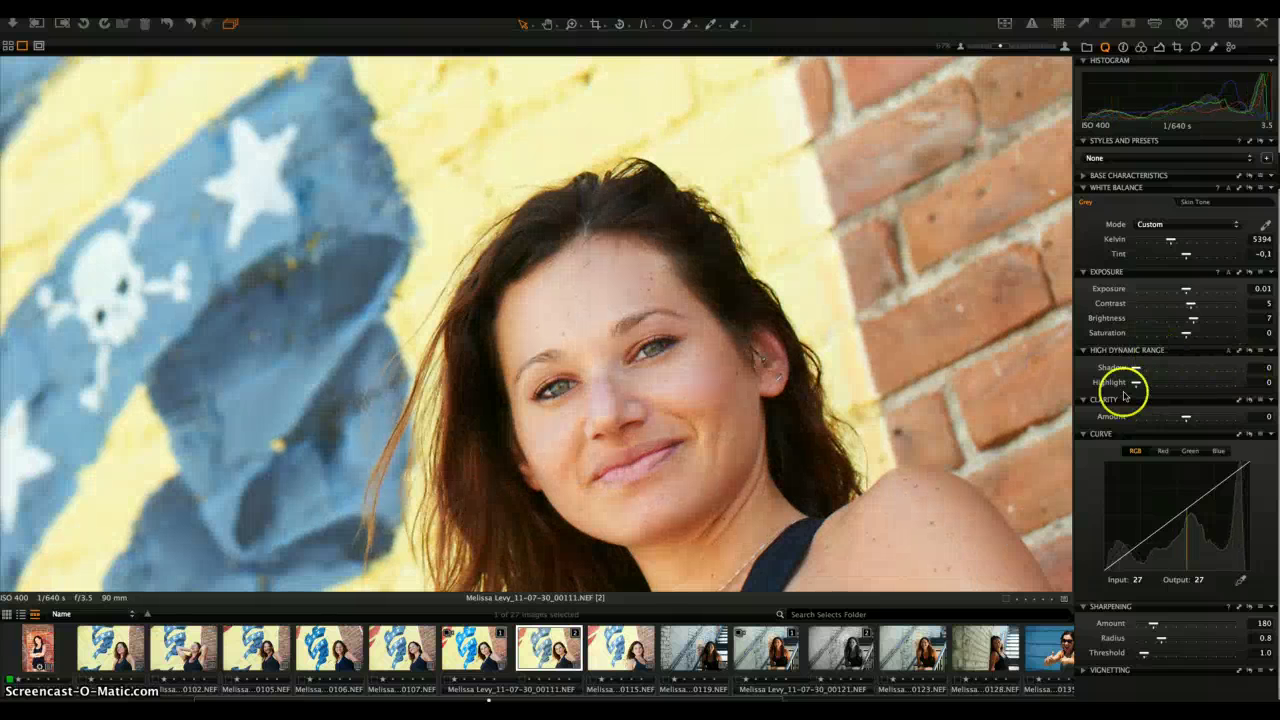
{"action": "left_click", "coordinate": [689, 366]}
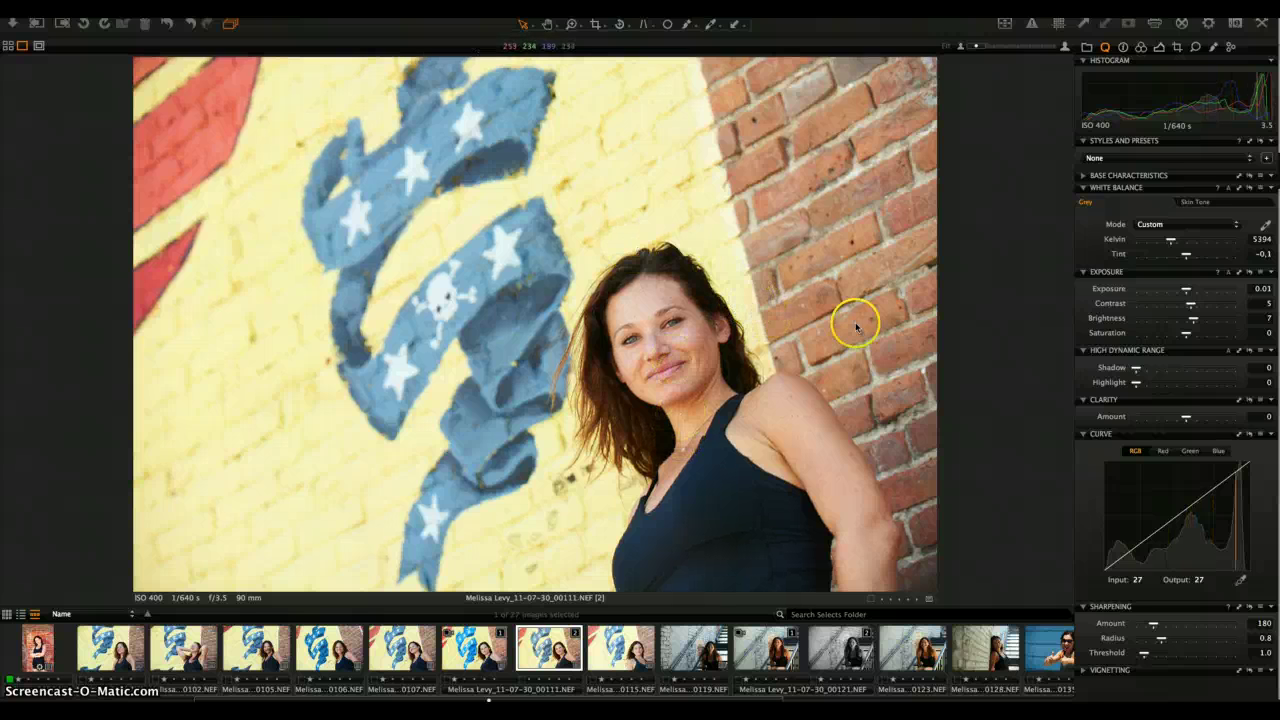
{"action": "left_click", "coordinate": [1135, 384]}
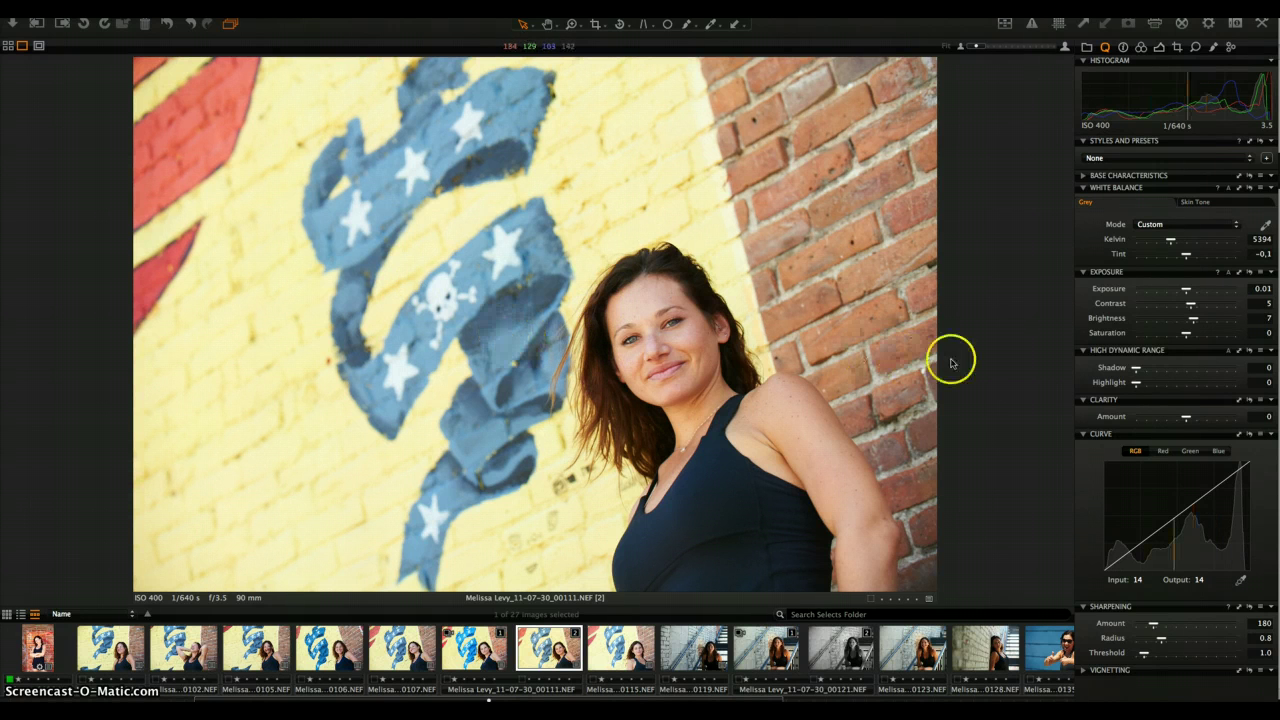
- Try the maximum clarity amount of 100 and compare its effect on the face and on the whole photo
{"action": "left_click", "coordinate": [1178, 412]}
{"action": "left_click", "coordinate": [902, 386]}
{"action": "left_click", "coordinate": [656, 309]}
{"action": "left_click", "coordinate": [588, 334]}
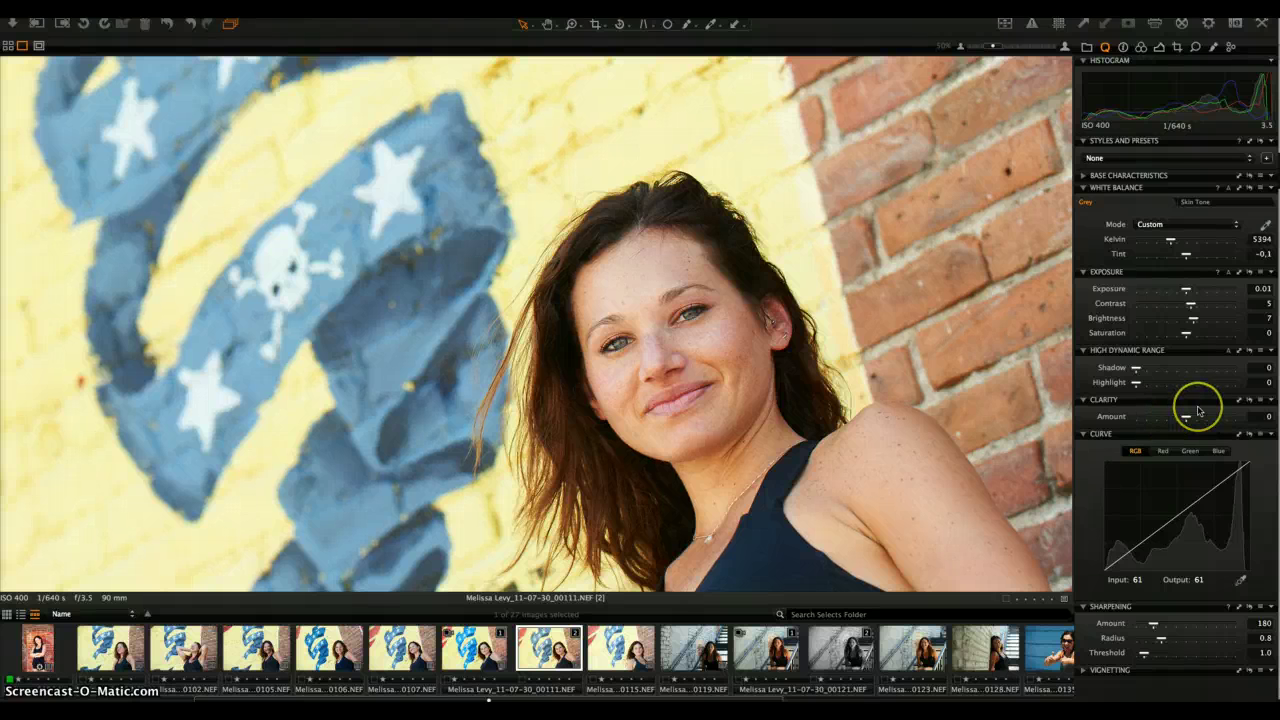
{"action": "left_click_drag", "start_coordinate": [1186, 420], "coordinate": [1200, 419]}
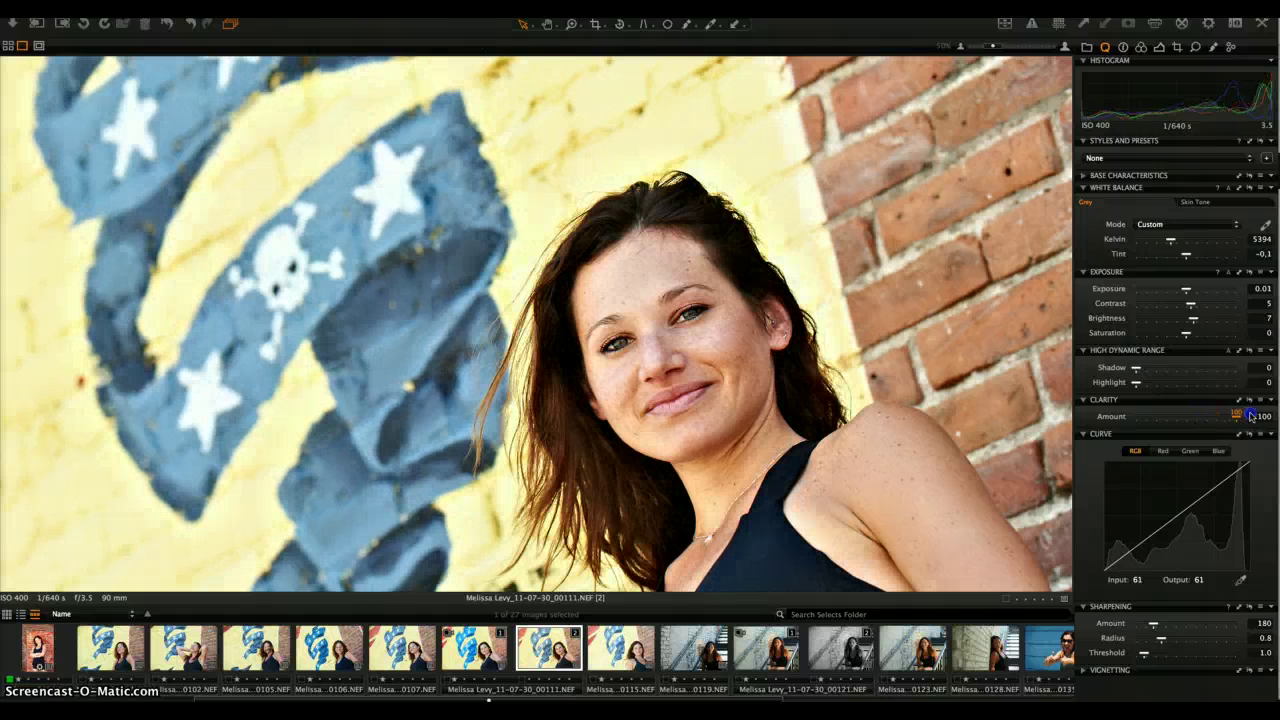
{"action": "scroll", "coordinate": [594, 371], "scroll_direction": "down", "scroll_amount": 1}
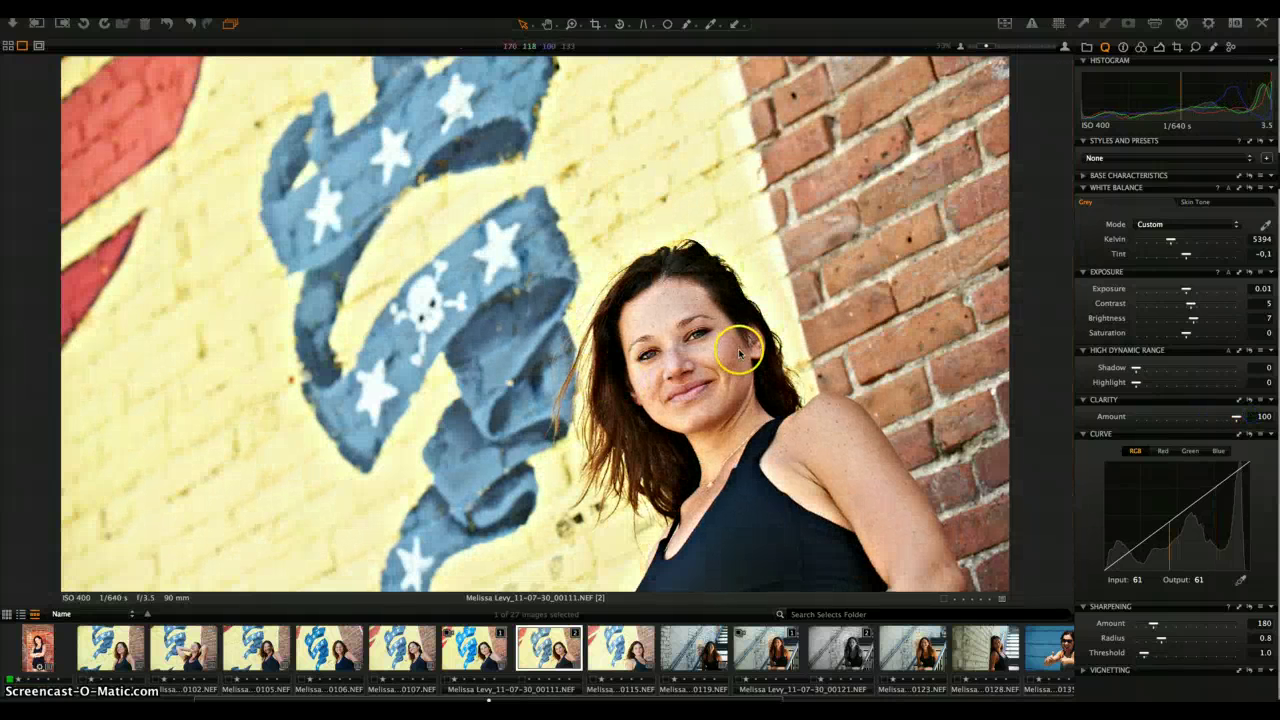
{"action": "scroll", "coordinate": [737, 350], "scroll_direction": "down", "scroll_amount": 1}
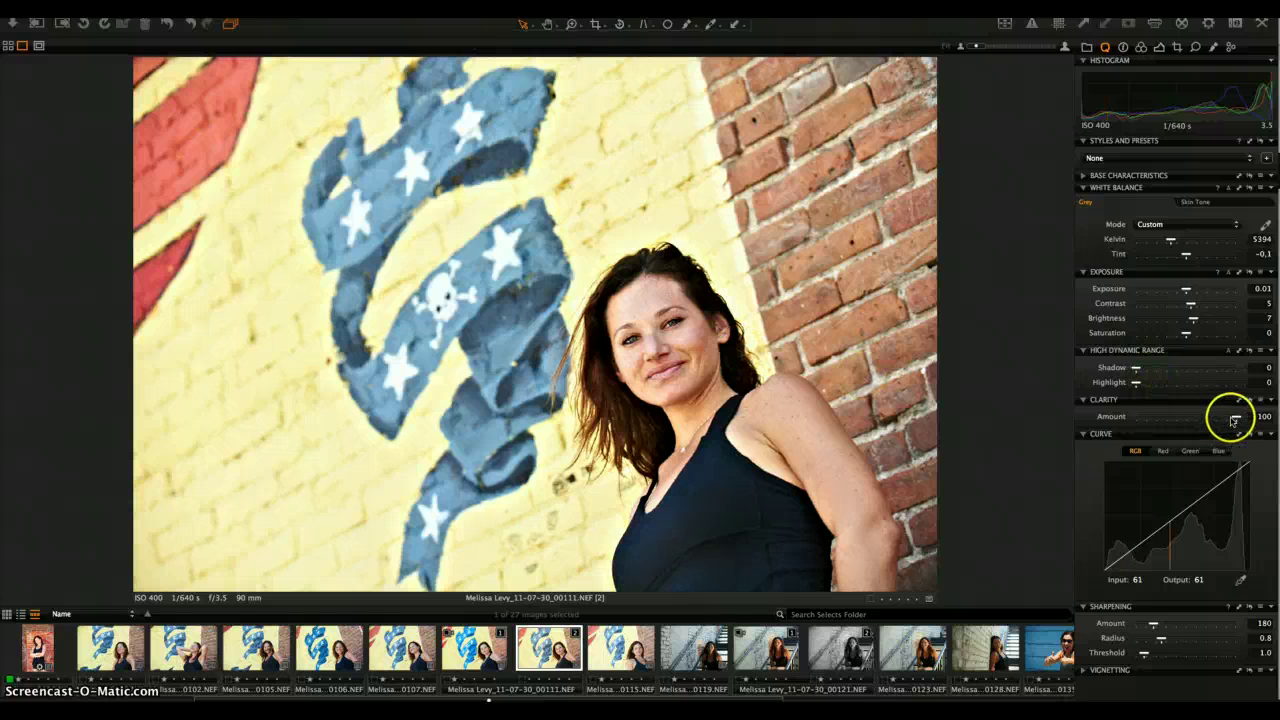
- Reduce the clarity amount to 25
{"action": "left_click_drag", "start_coordinate": [1238, 419], "coordinate": [1195, 420]}
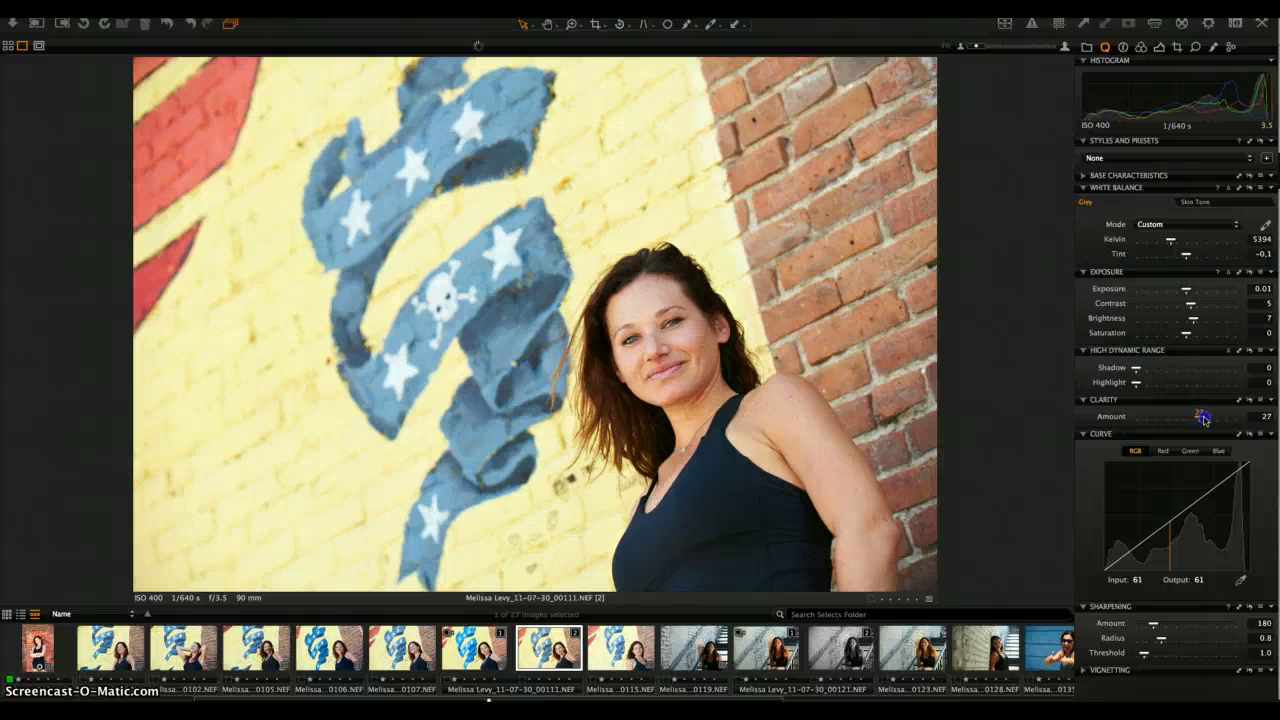
{"action": "left_click_drag", "start_coordinate": [1205, 420], "coordinate": [1209, 420]}
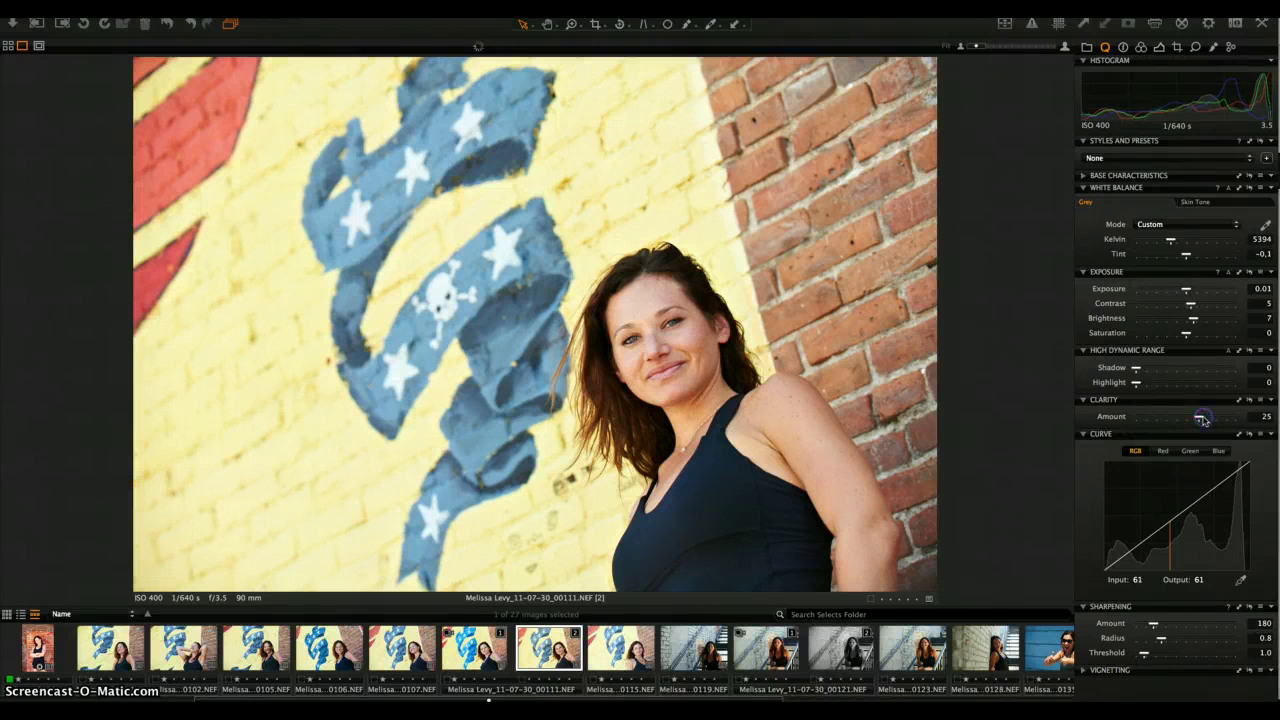
{"action": "scroll", "coordinate": [706, 277], "scroll_direction": "up", "scroll_amount": 1}
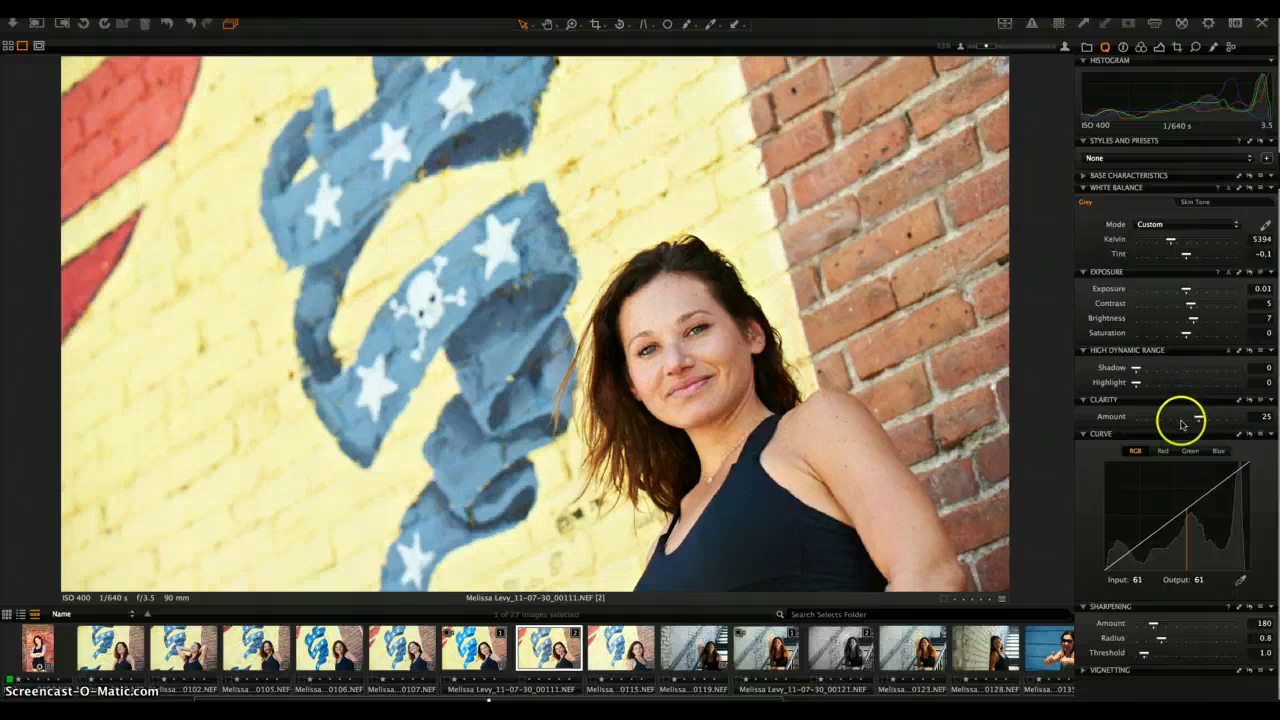
{"action": "left_click_drag", "start_coordinate": [1182, 420], "coordinate": [1198, 420]}
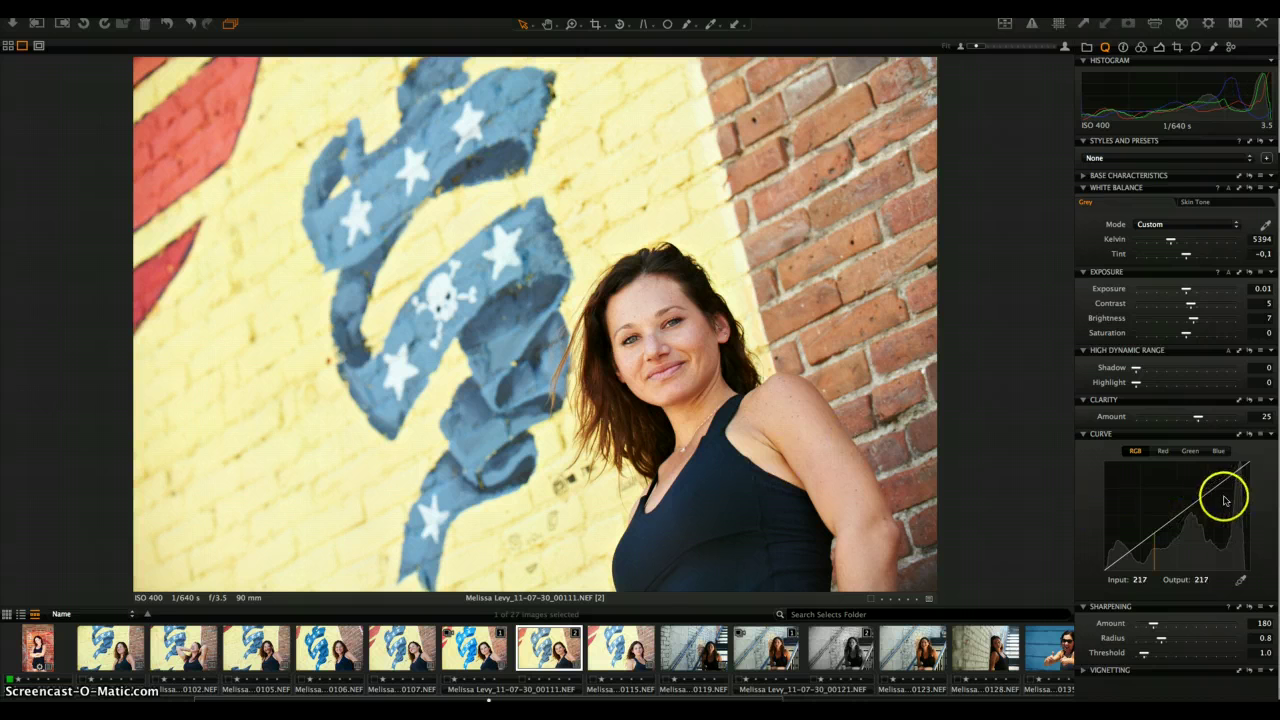
- Lift the RGB curve's midtones to about input 123, output 137, and add a shadow point near input 26
{"action": "left_click", "coordinate": [1176, 519]}
{"action": "left_click_drag", "start_coordinate": [1176, 517], "coordinate": [1176, 513]}
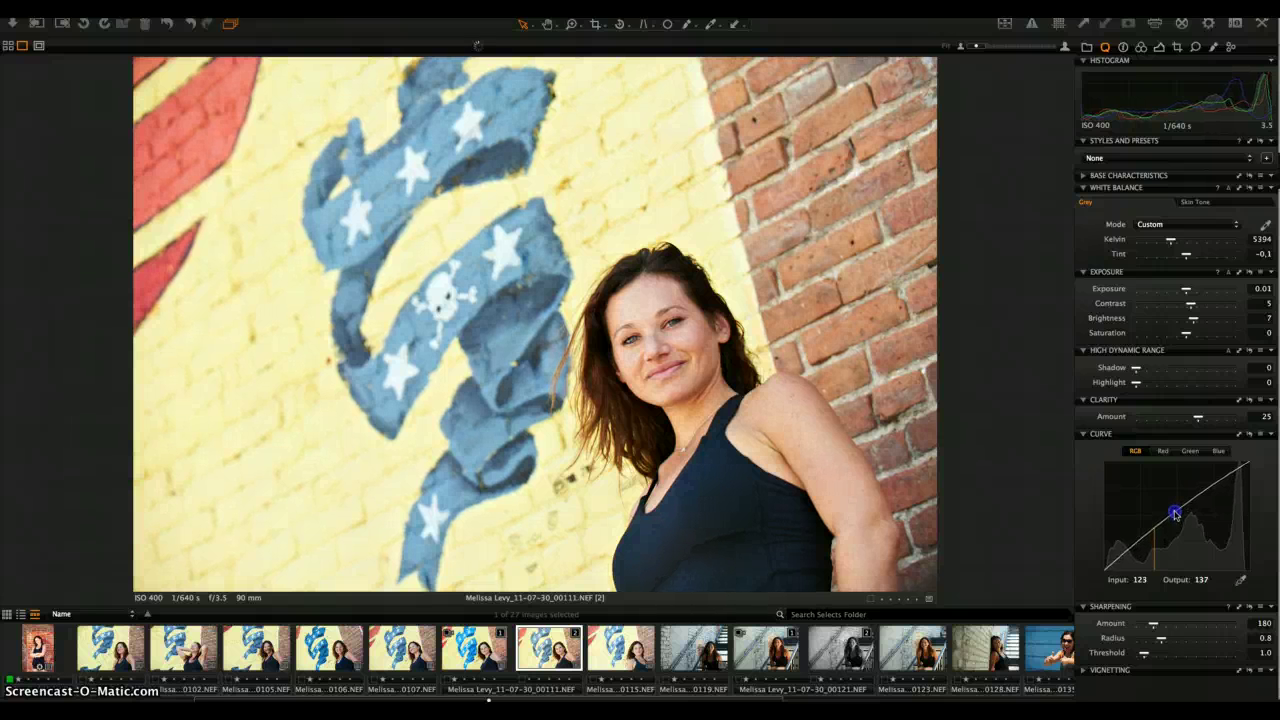
{"action": "left_click", "coordinate": [1118, 561]}
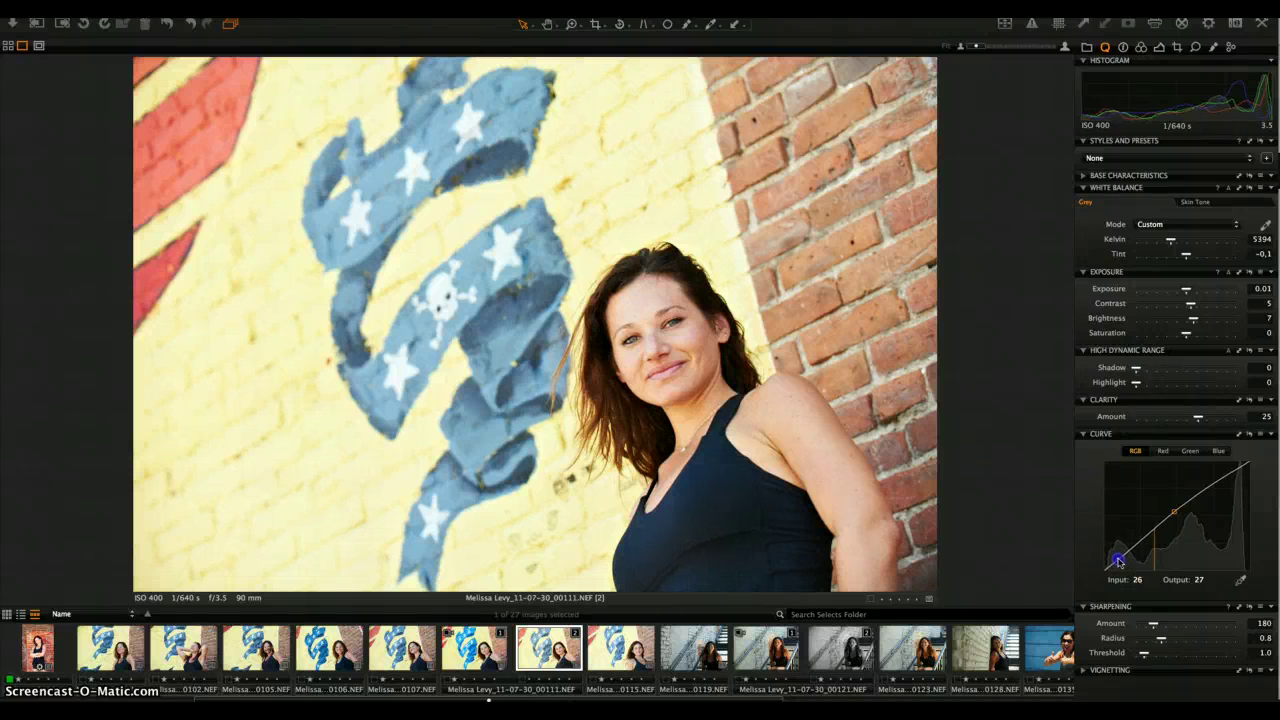
{"action": "left_click", "coordinate": [1160, 534]}
{"action": "left_click_drag", "start_coordinate": [1117, 559], "coordinate": [1118, 559]}
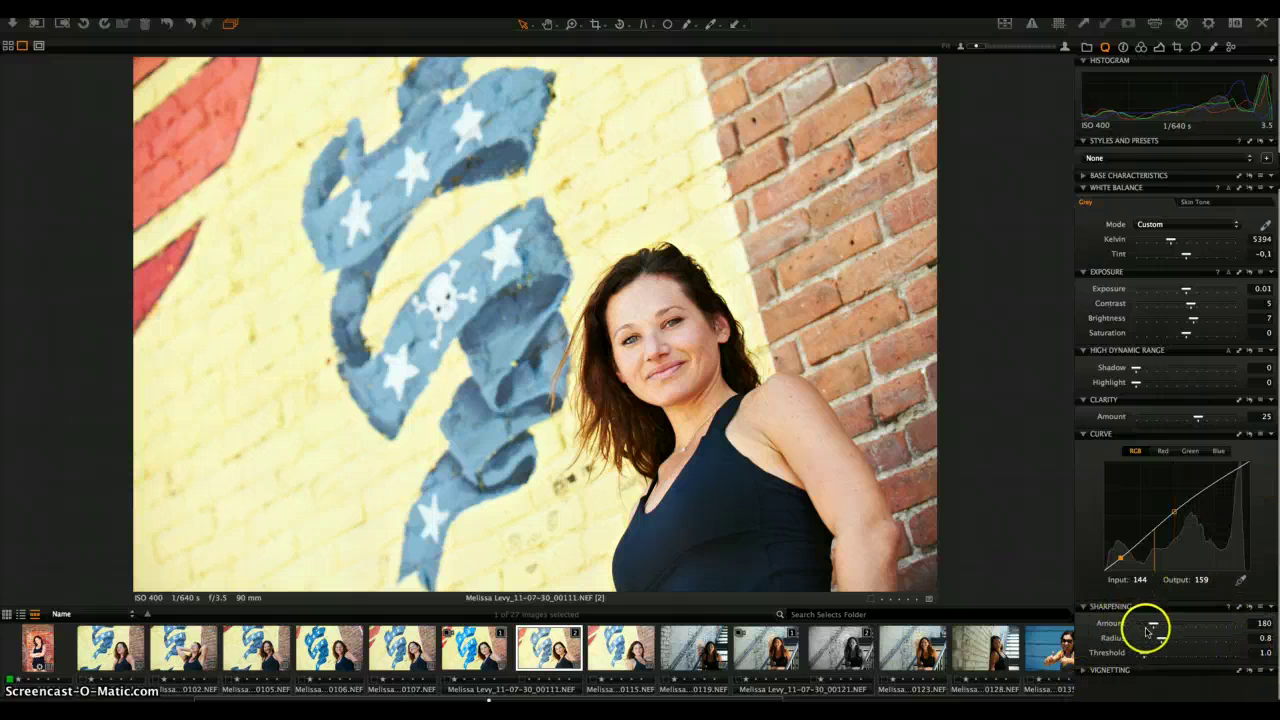
- Browse the built-in sharpening presets, previewing the soft image sharpening variants on the photo without applying one
{"action": "mouse_move", "coordinate": [1248, 607]}
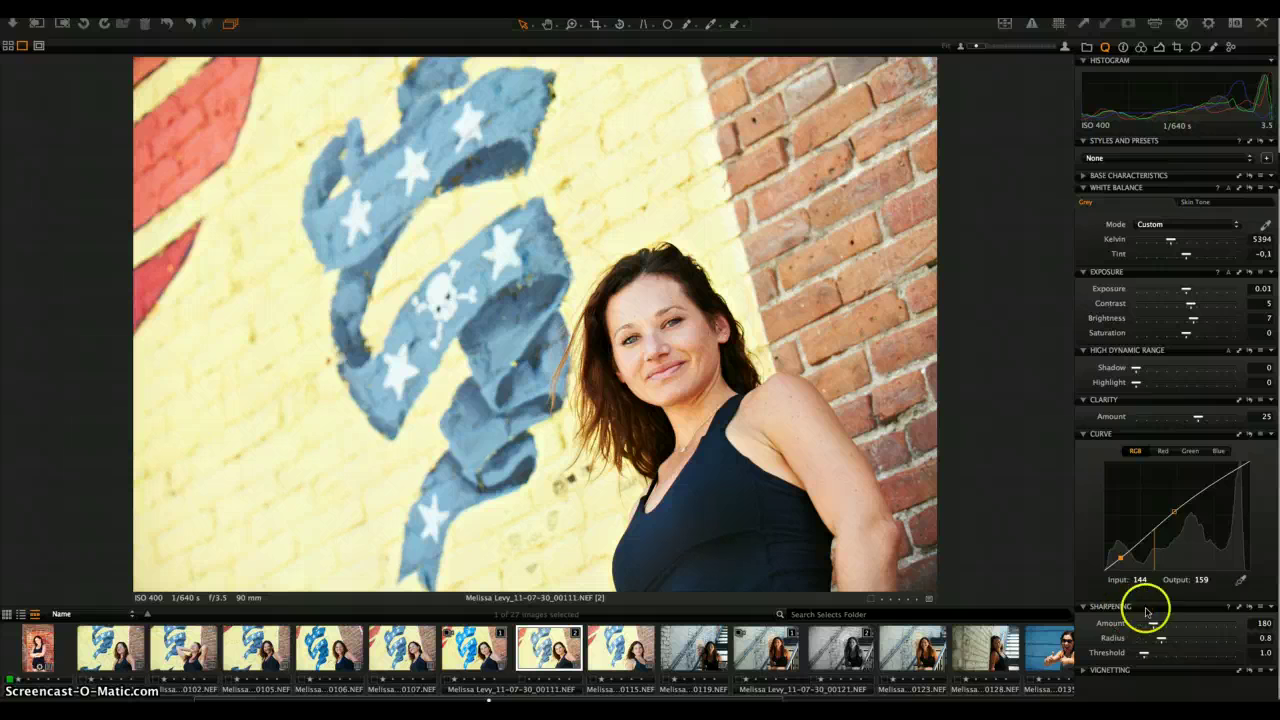
{"action": "left_click", "coordinate": [1260, 607]}
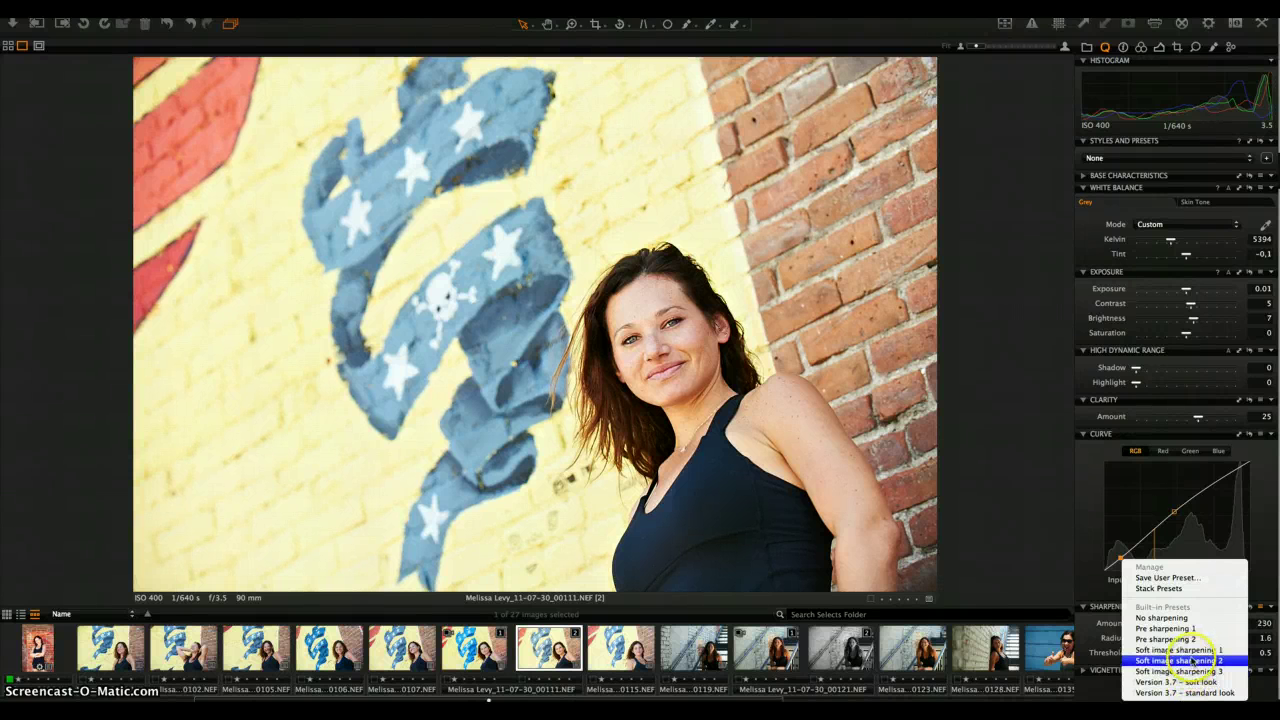
{"action": "left_click", "coordinate": [1258, 578]}
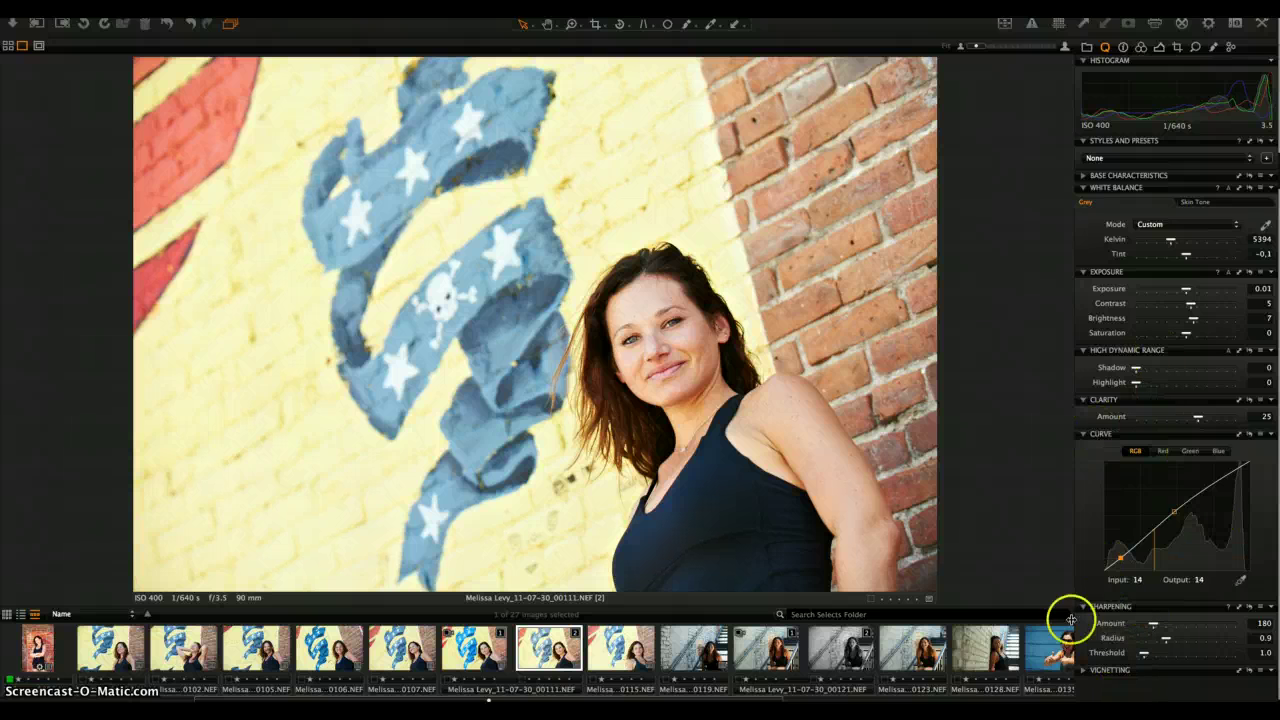
- Try a dark vignette of -1.85 EV and return the vignetting amount to 0.03 EV, keeping the Elliptic on Crop method
{"action": "left_click", "coordinate": [1086, 671]}
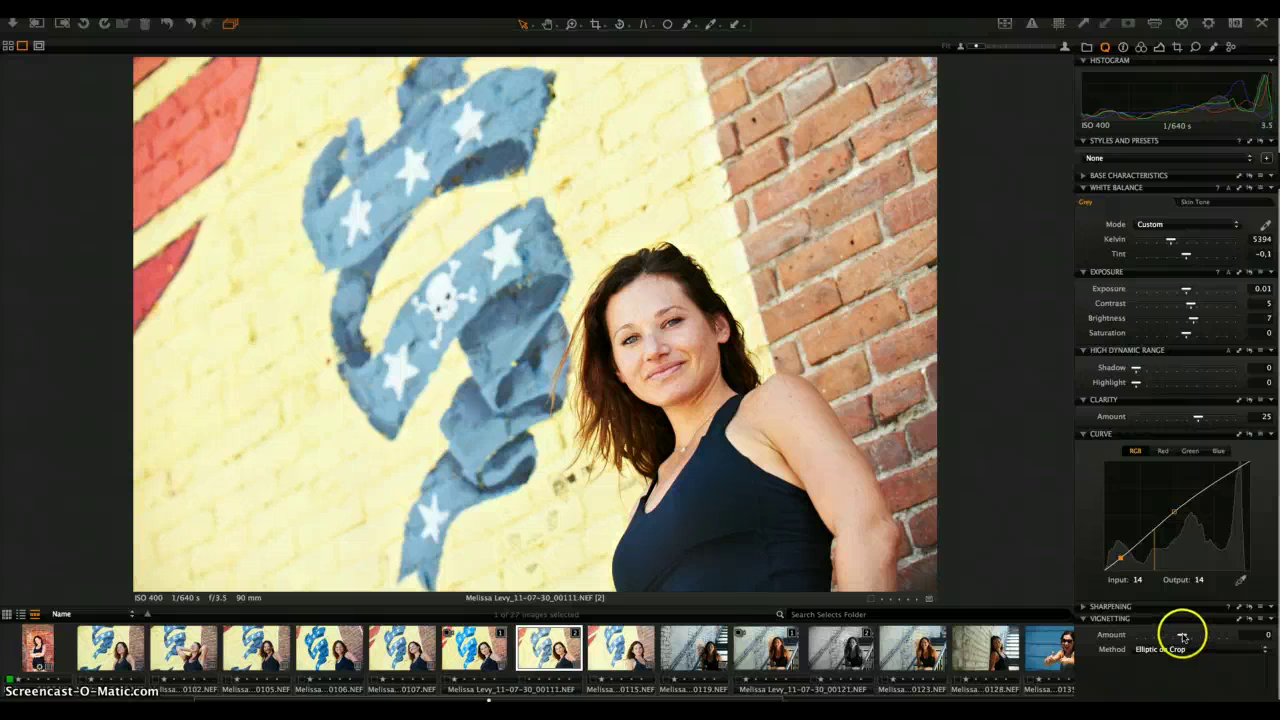
{"action": "left_click_drag", "start_coordinate": [1180, 637], "coordinate": [1160, 636]}
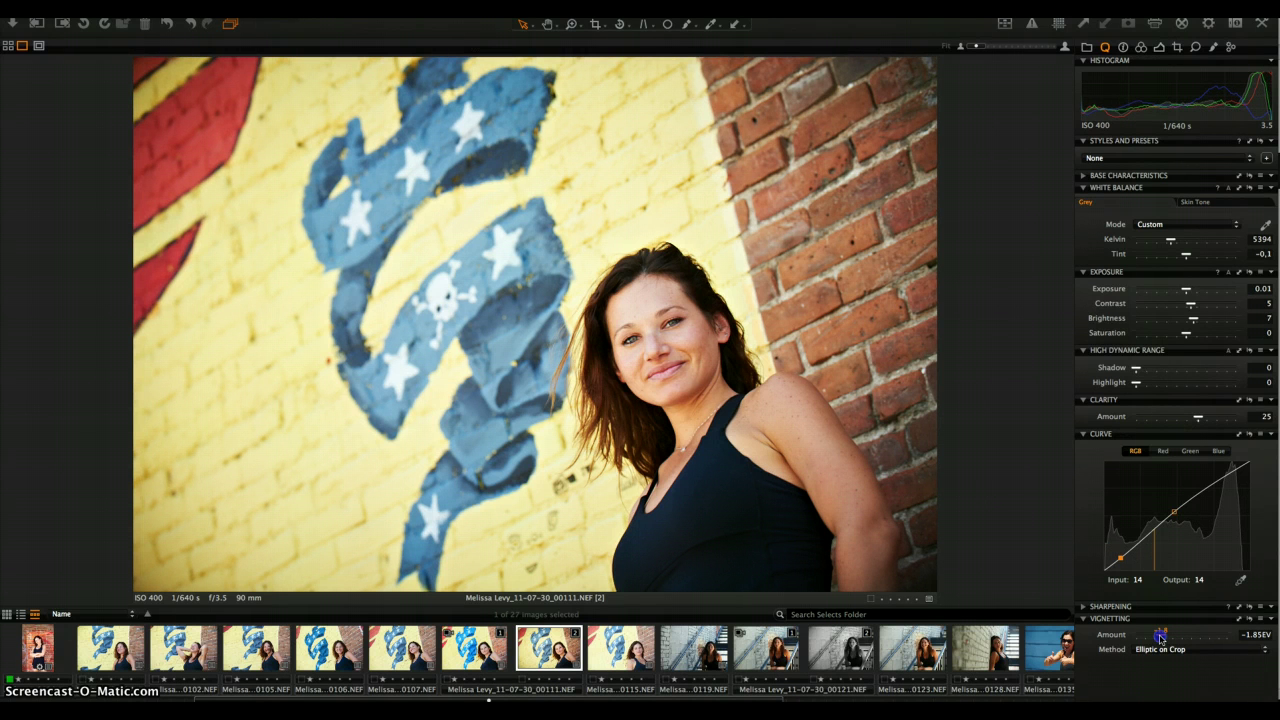
{"action": "left_click_drag", "start_coordinate": [1162, 636], "coordinate": [1181, 637]}
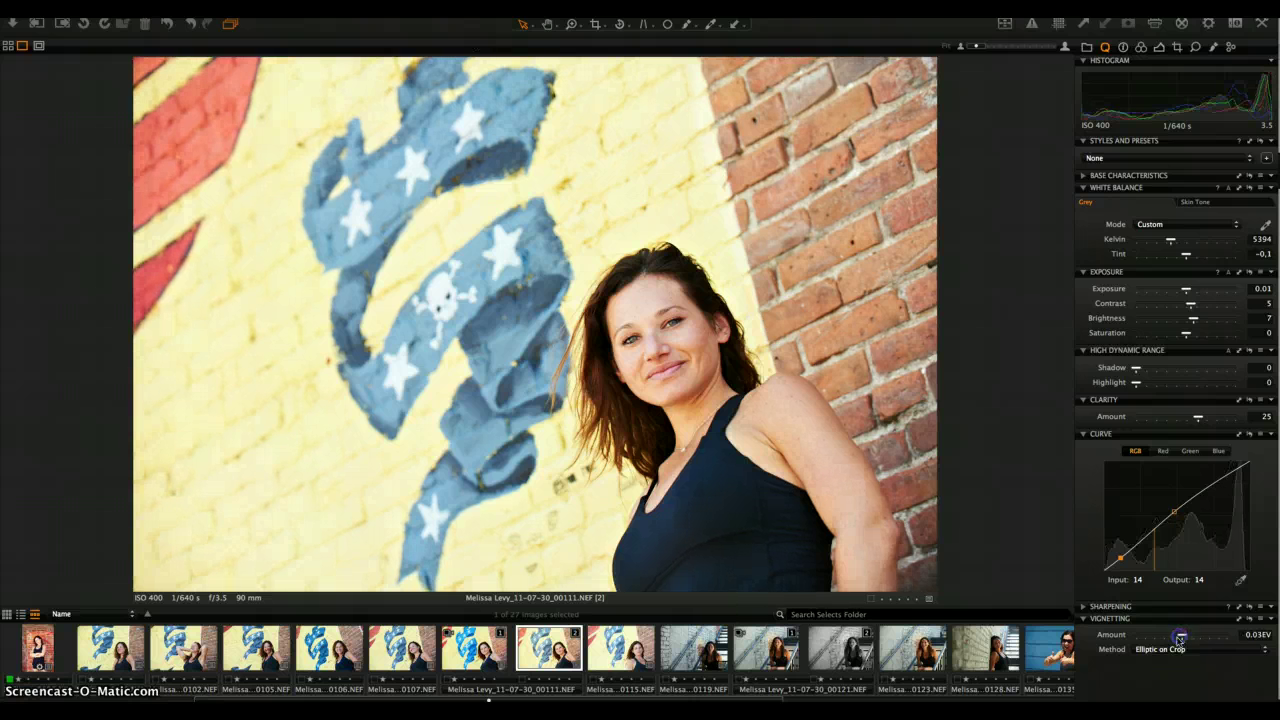
{"action": "left_click", "coordinate": [1174, 649]}
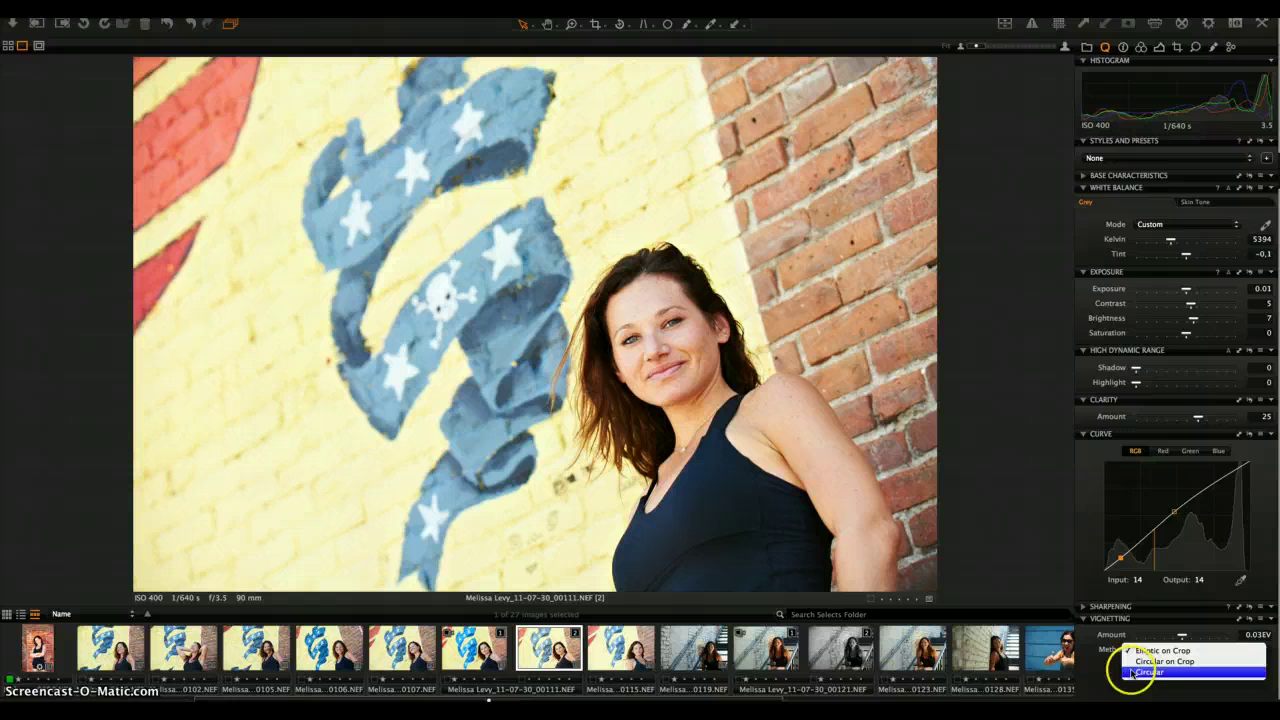
{"action": "left_click", "coordinate": [1108, 675]}
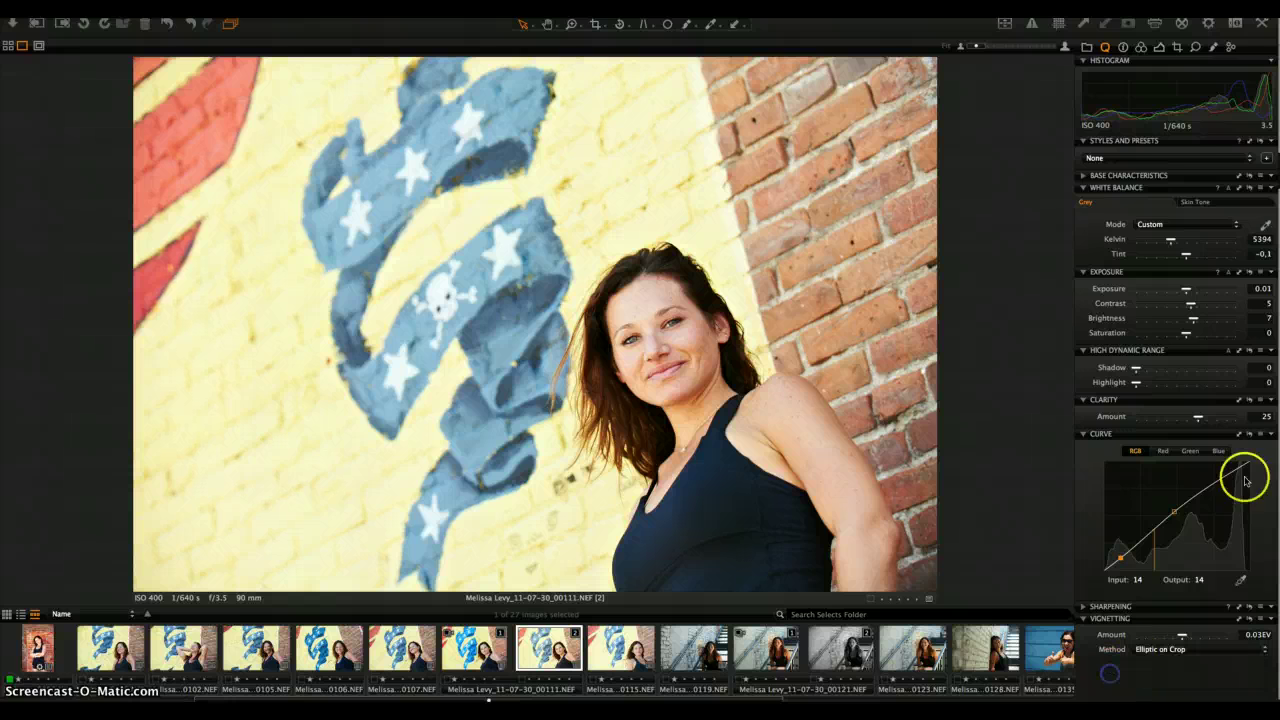
- Sample the blue of the mural's ribbon as a color correction in the Color Editor's Advanced mode
{"action": "left_click", "coordinate": [1139, 168]}
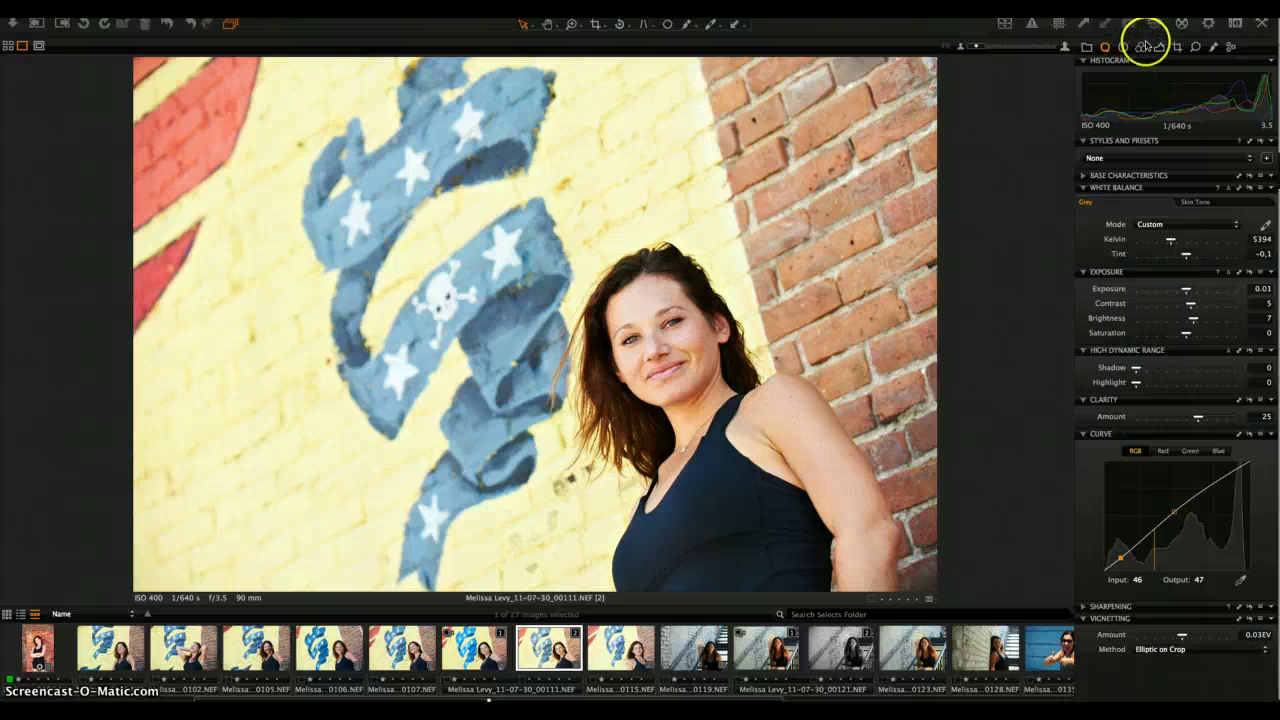
{"action": "left_click", "coordinate": [1142, 47]}
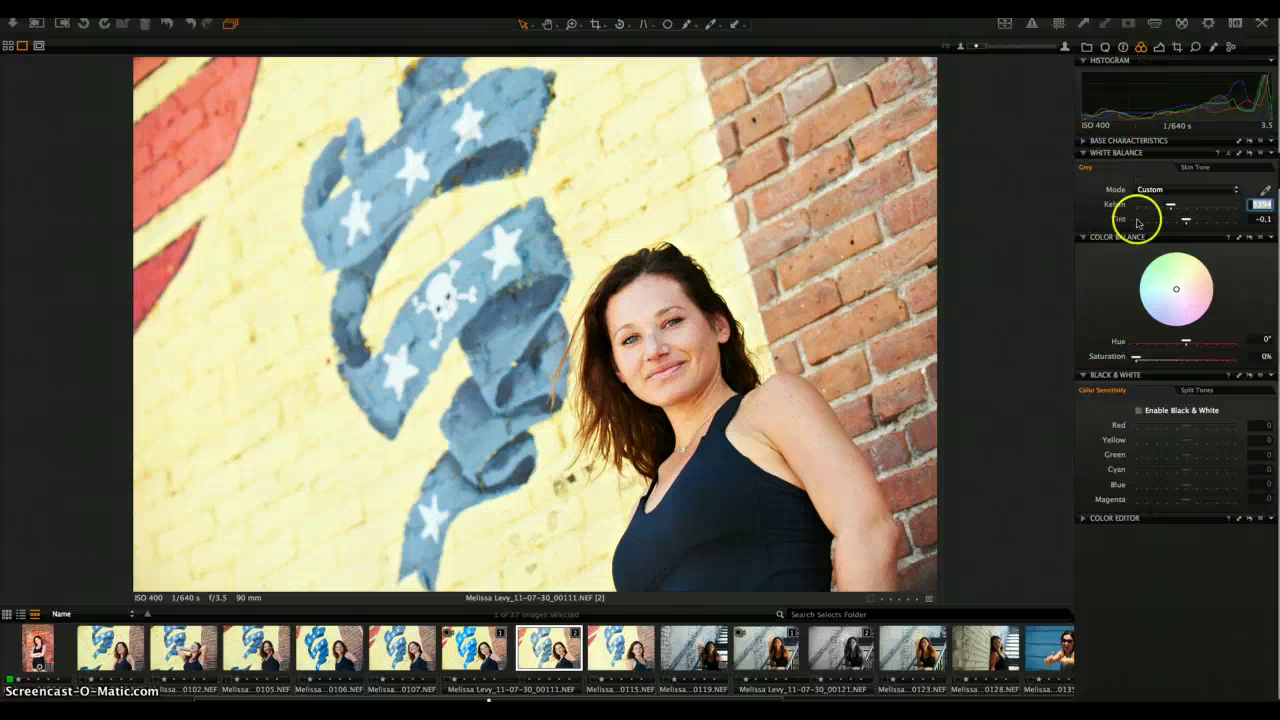
{"action": "left_click", "coordinate": [1084, 518]}
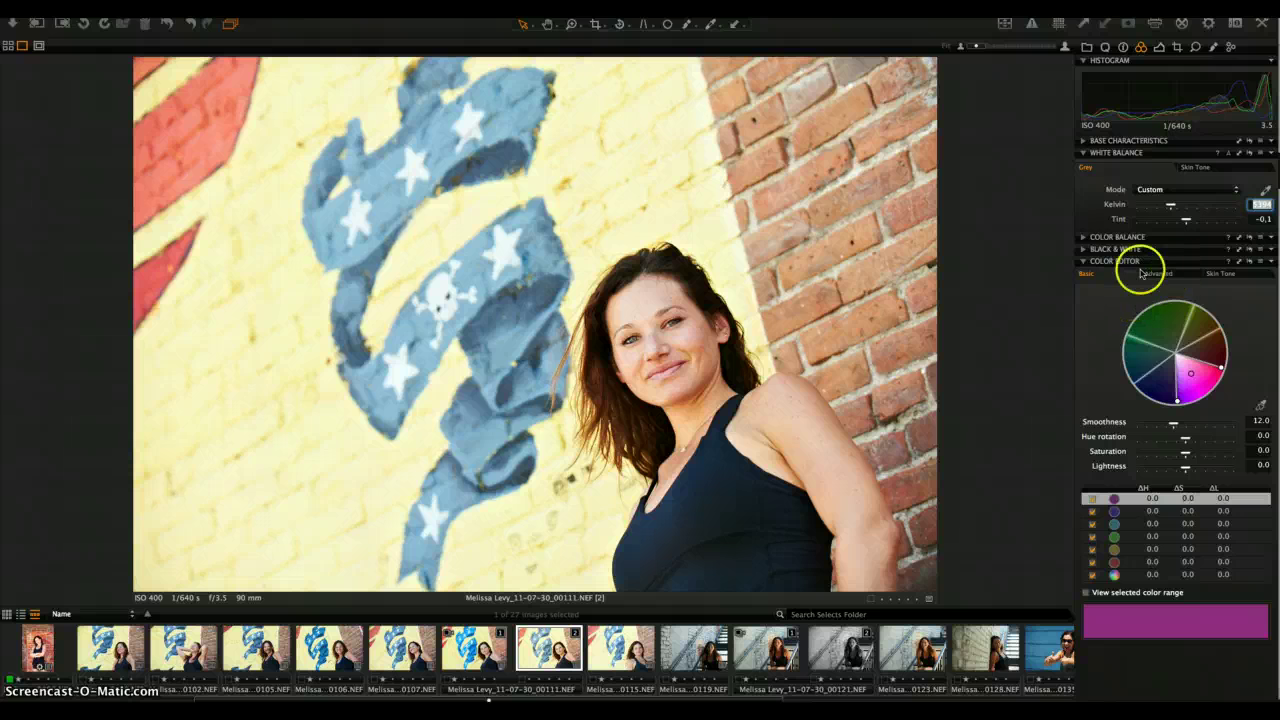
{"action": "left_click", "coordinate": [1179, 275]}
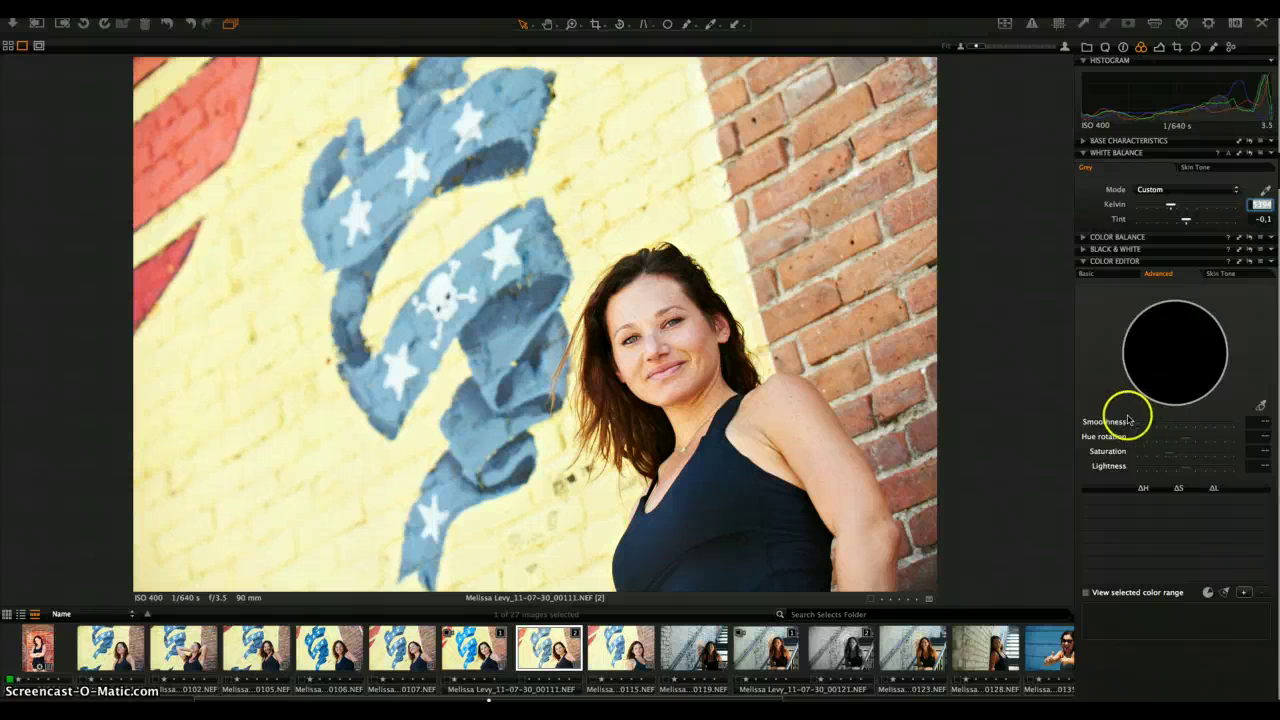
{"action": "left_click", "coordinate": [1261, 407]}
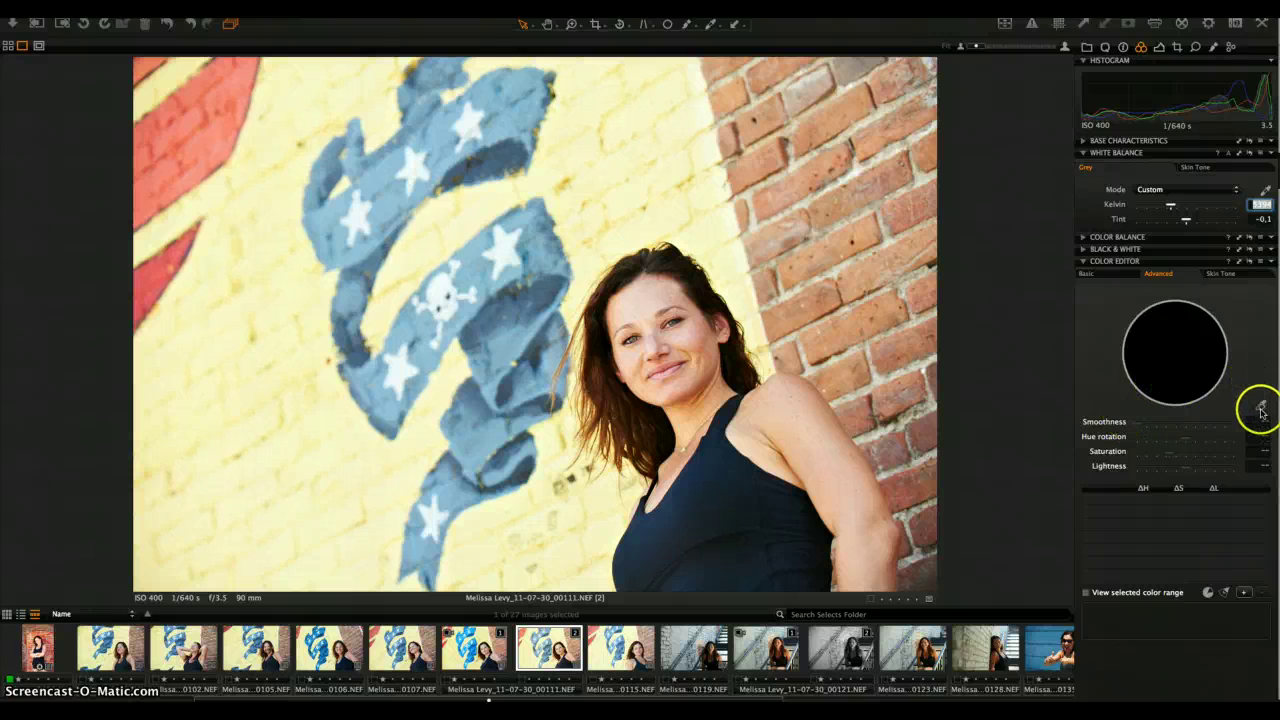
{"action": "left_click", "coordinate": [1261, 409]}
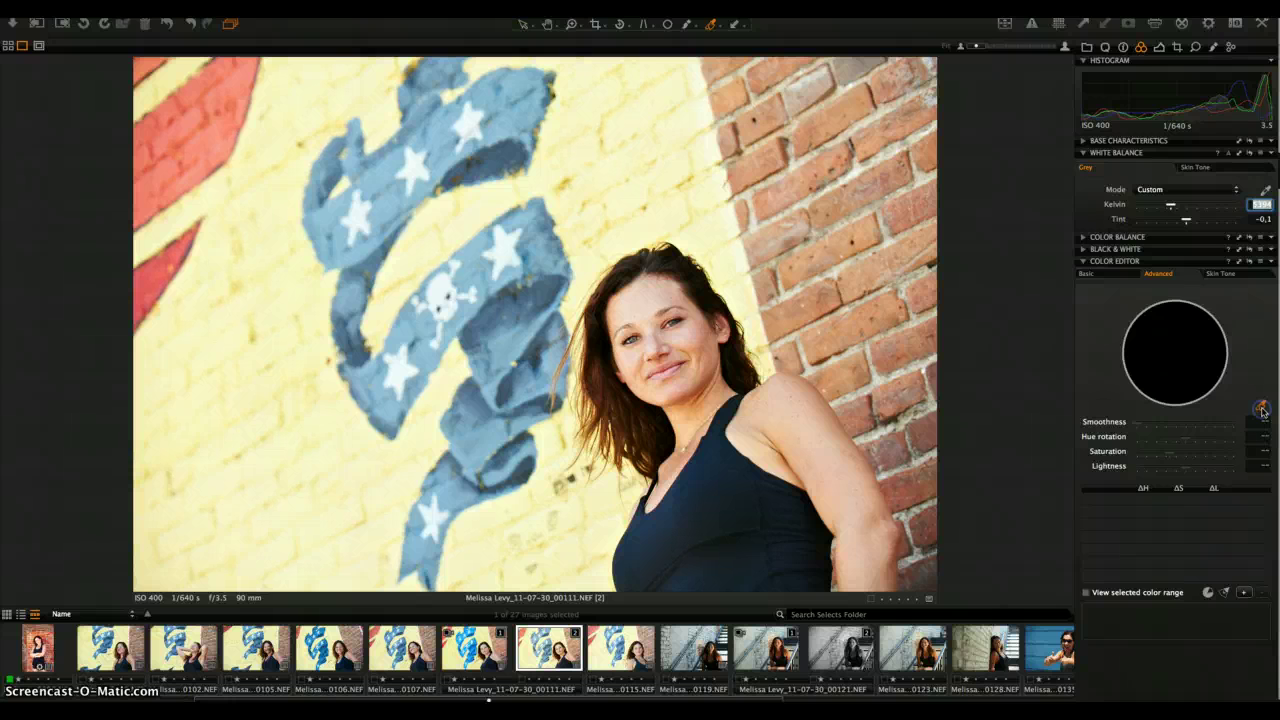
{"action": "left_click", "coordinate": [679, 326]}
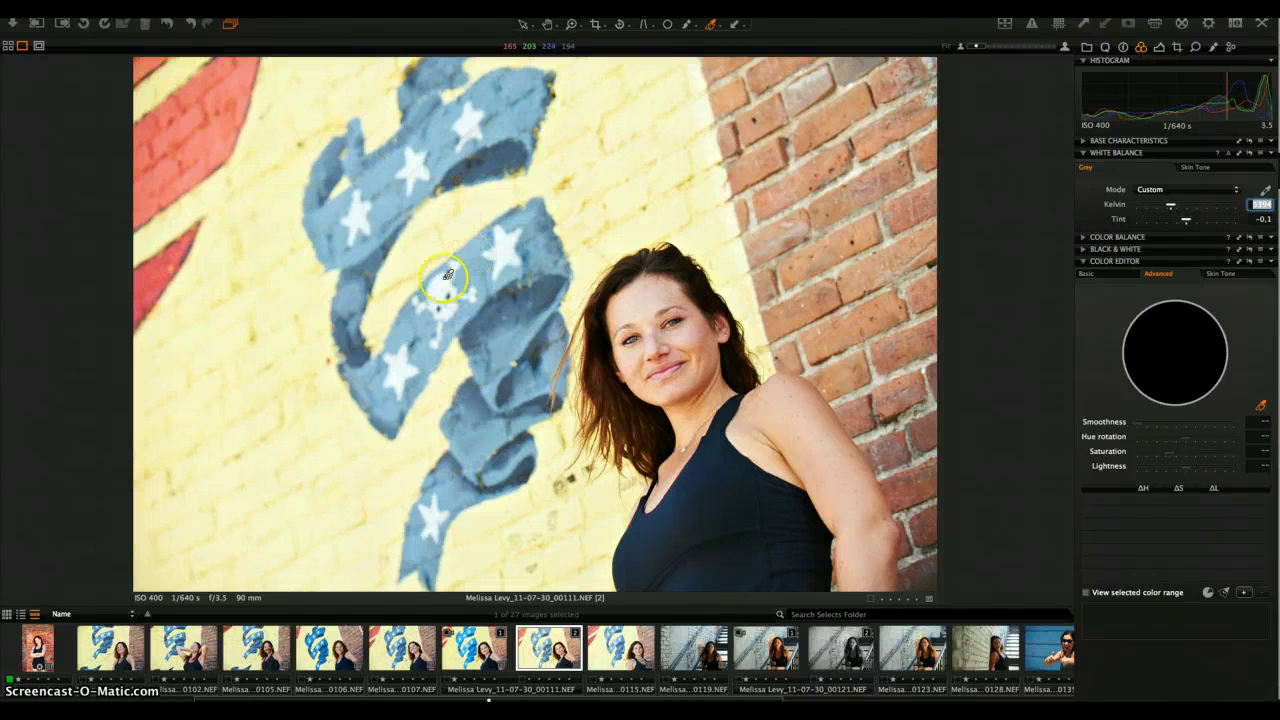
{"action": "left_click", "coordinate": [475, 262]}
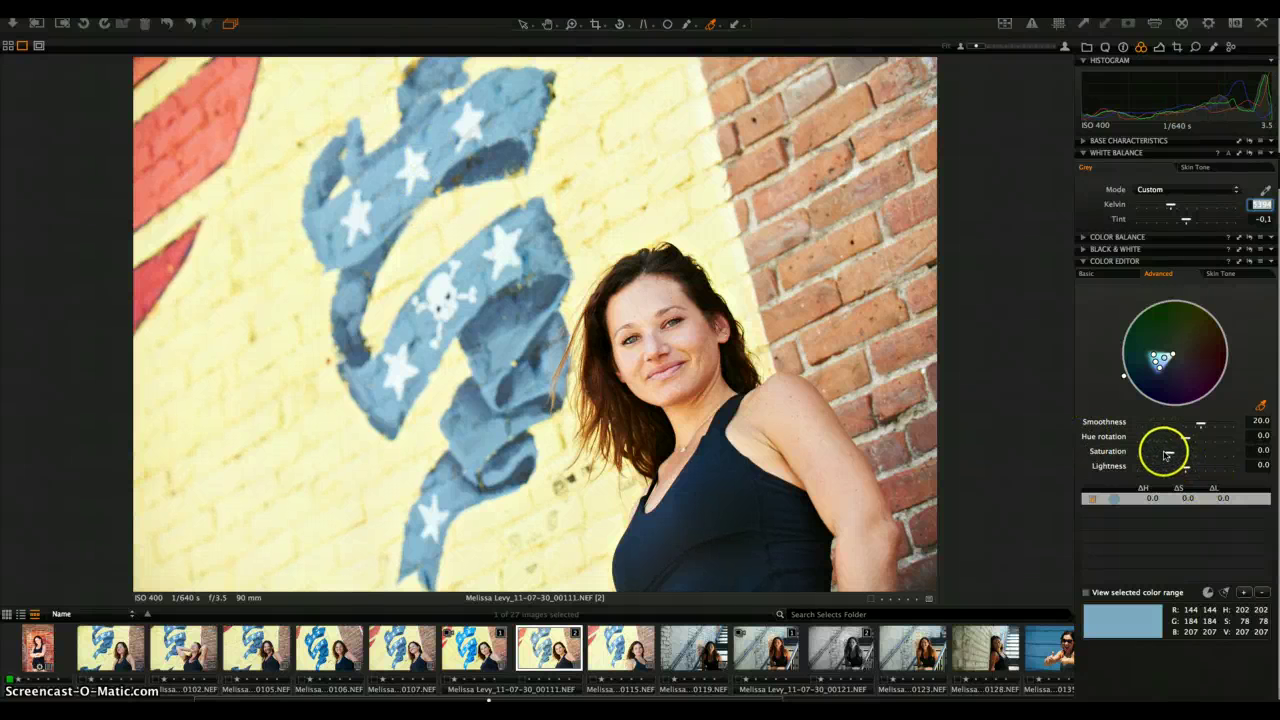
- Try stronger saturation for the sampled blue, first 76.8 and then close to the maximum at 197.6
{"action": "left_click_drag", "start_coordinate": [1170, 456], "coordinate": [1183, 455]}
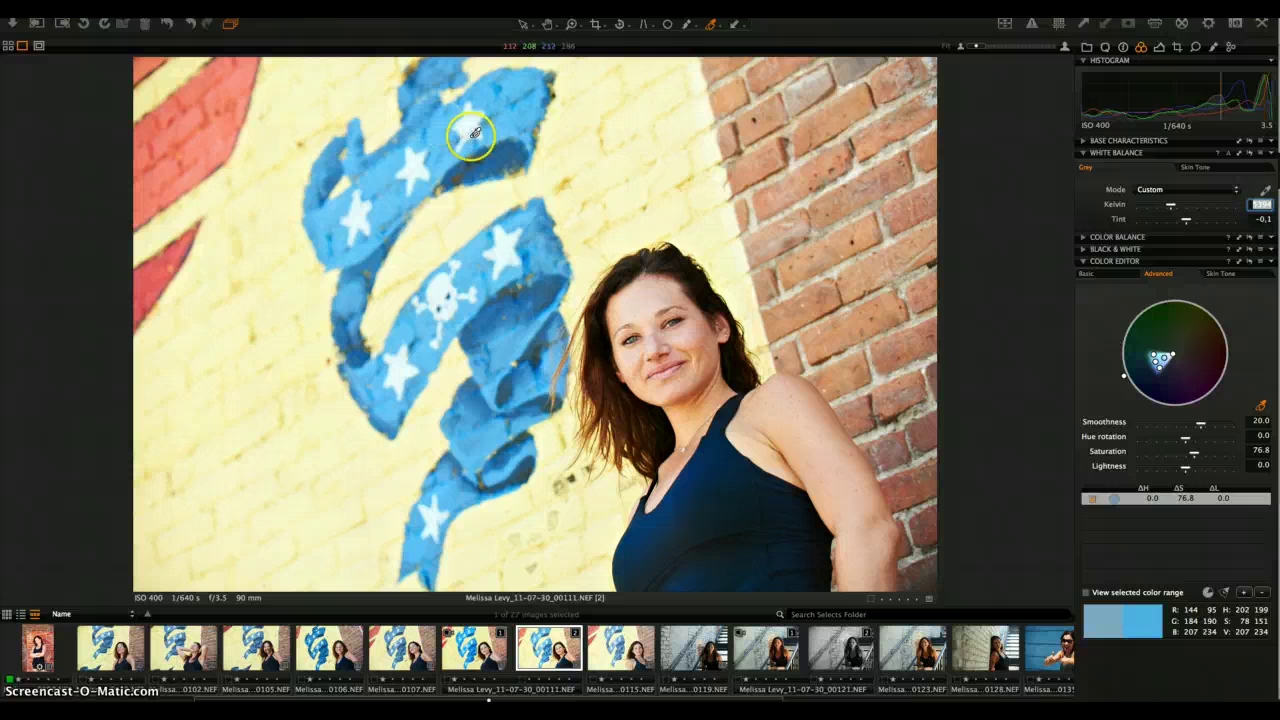
{"action": "left_click", "coordinate": [1262, 450]}
{"action": "type", "text": "200"}
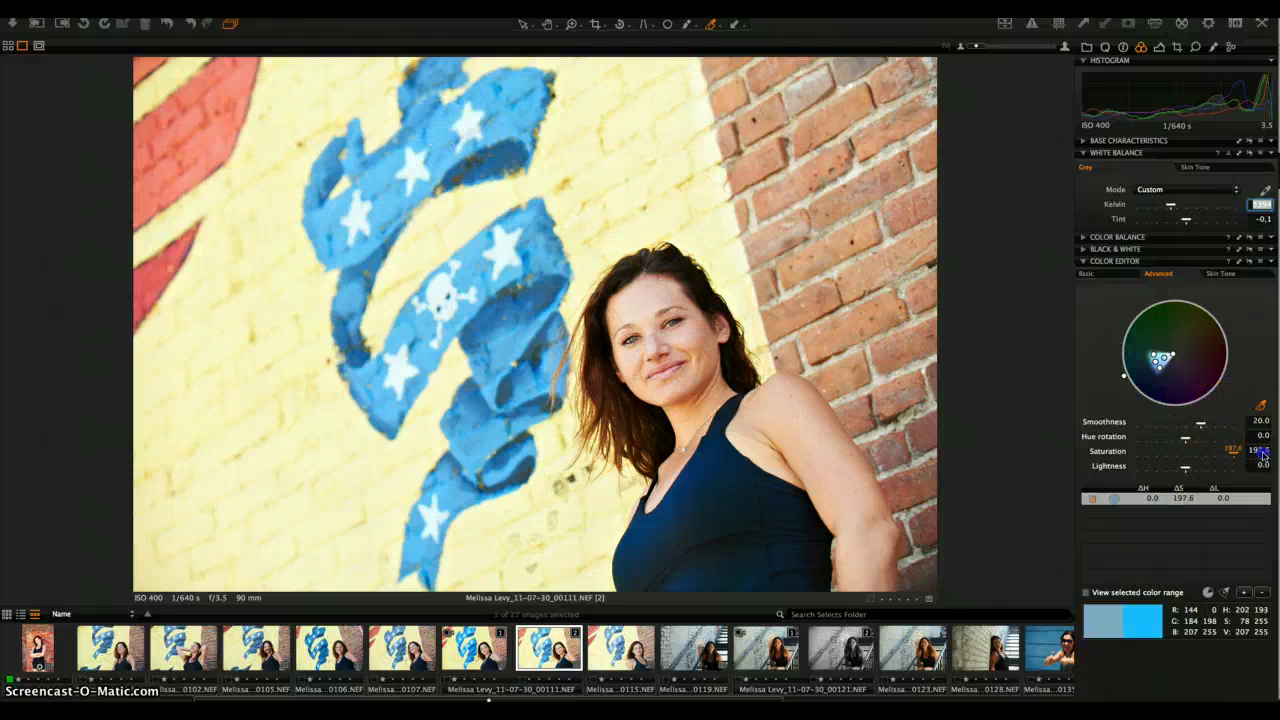
{"action": "key", "text": "Return"}
- Set the sampled blue's saturation to 98.8
{"action": "left_click_drag", "start_coordinate": [1234, 453], "coordinate": [1198, 460]}
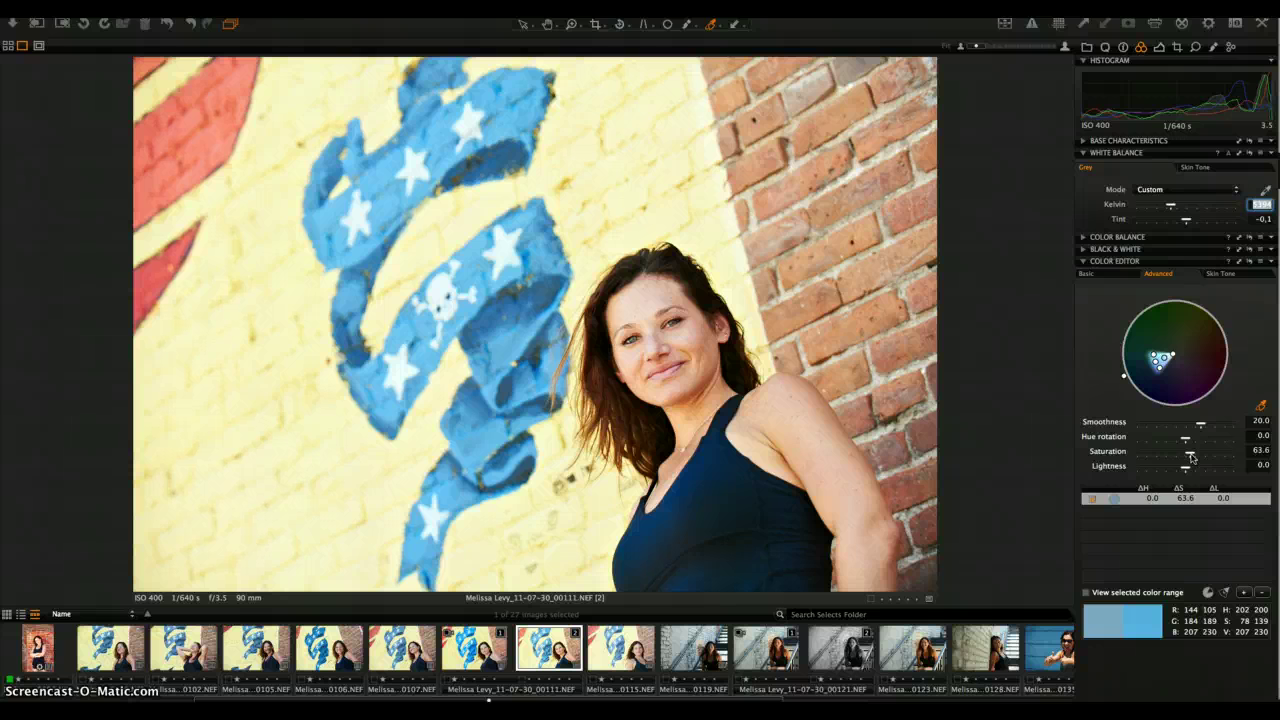
{"action": "left_click_drag", "start_coordinate": [1190, 456], "coordinate": [1191, 456]}
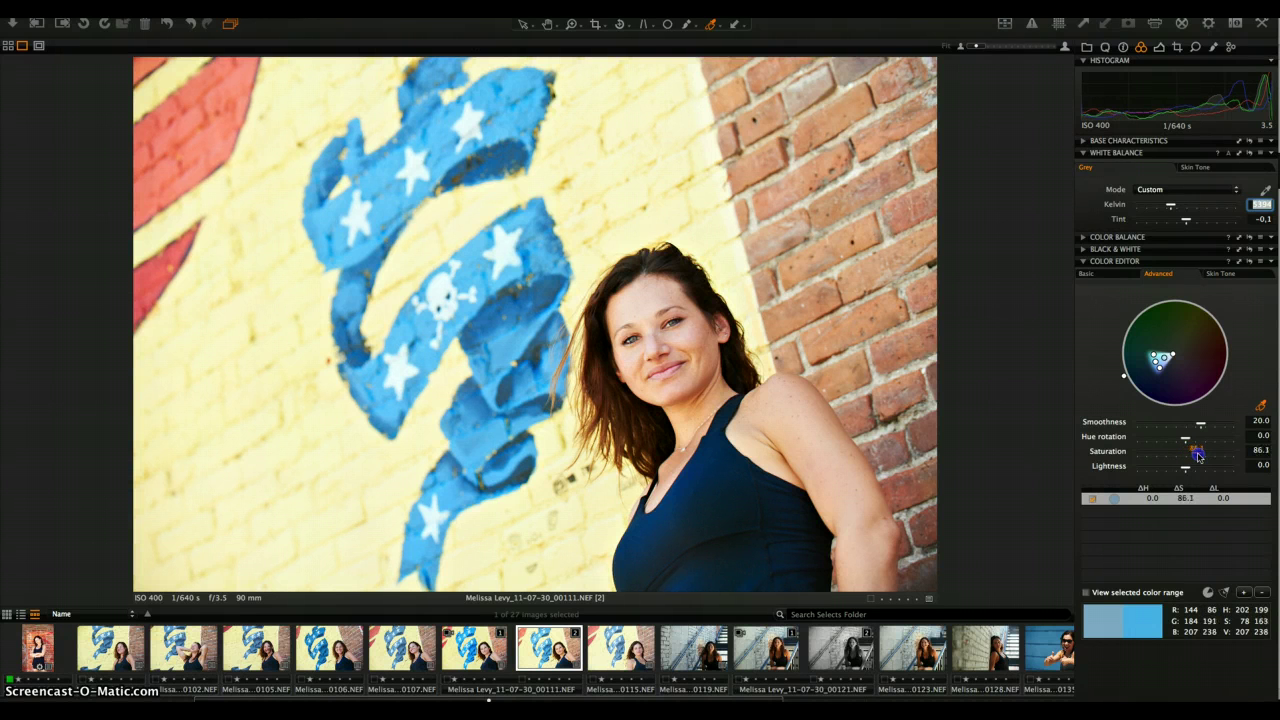
{"action": "left_click_drag", "start_coordinate": [1198, 456], "coordinate": [1200, 456]}
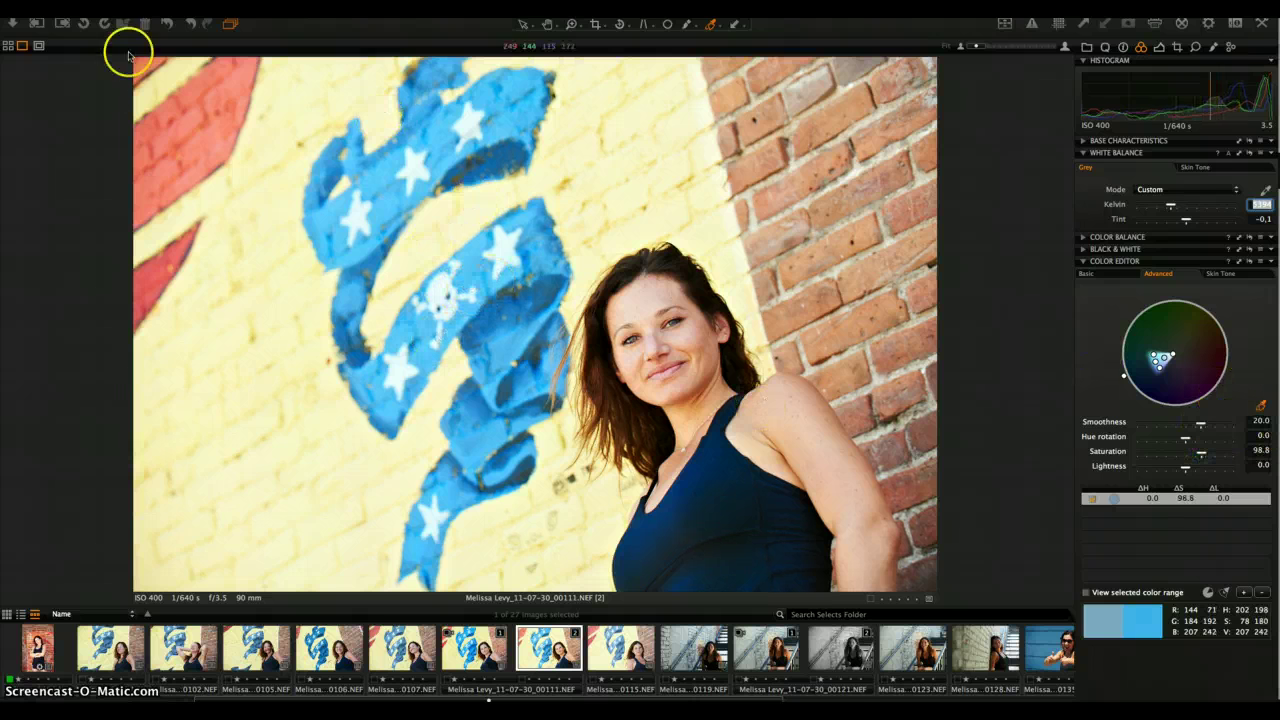
- Sample the mural's red stripe as a second color correction and set its saturation to -2.0
{"action": "left_click", "coordinate": [212, 136]}
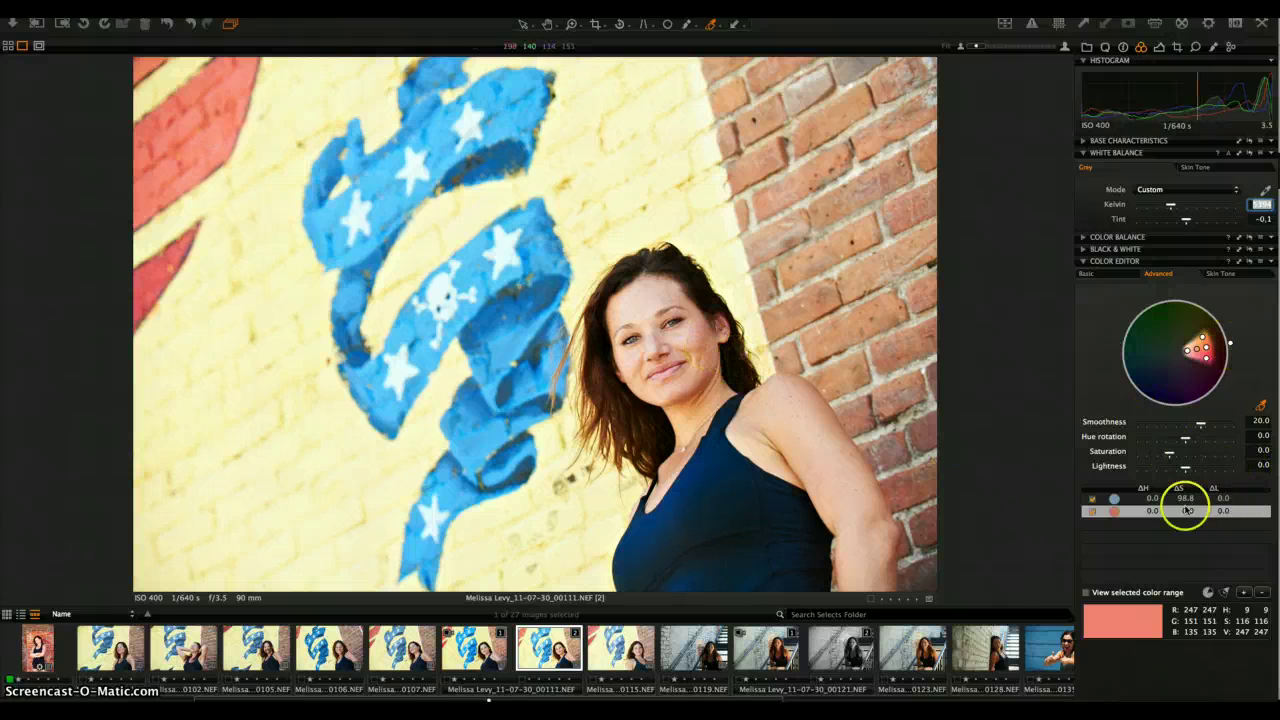
{"action": "left_click", "coordinate": [1171, 453]}
{"action": "mouse_move", "coordinate": [1169, 451]}
{"action": "left_mouse_down"}
{"action": "mouse_move", "coordinate": [1234, 451]}
{"action": "mouse_move", "coordinate": [1171, 454]}
{"action": "left_mouse_up"}
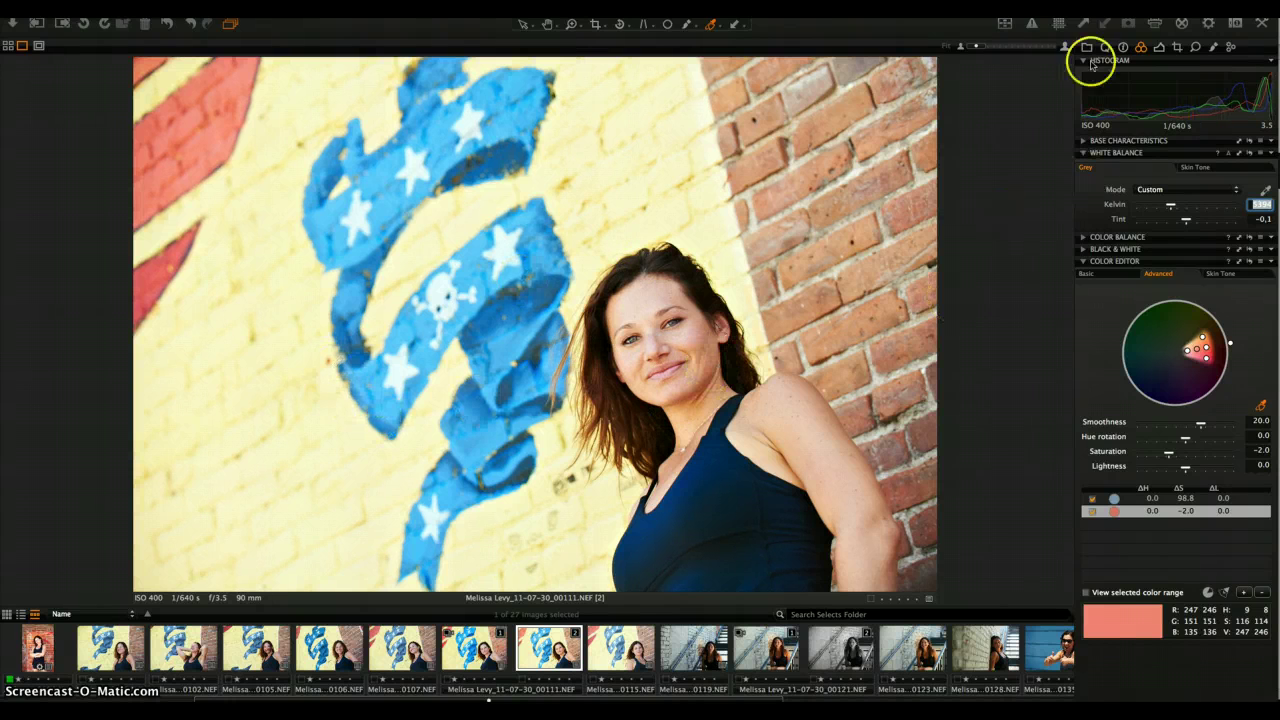
{"action": "left_click", "coordinate": [1094, 514]}
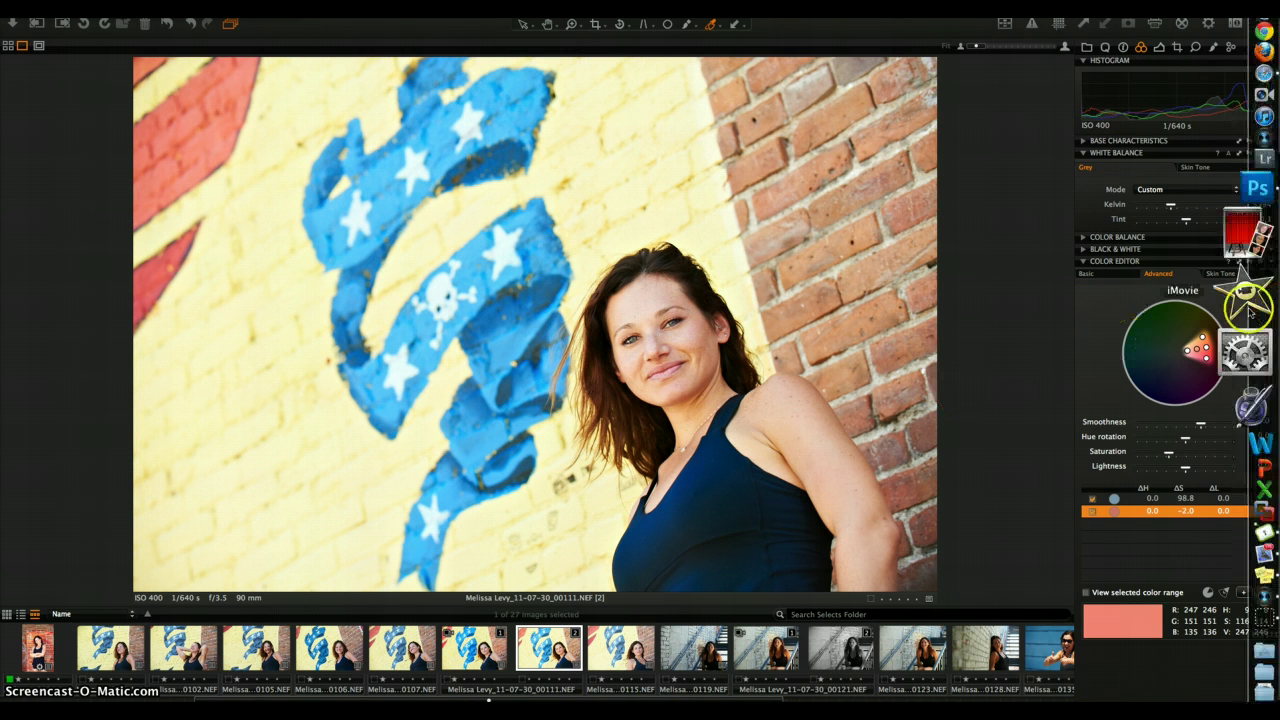
- Sample the cheek in the Color Editor's Skin Tone mode and raise the skin lightness to 7.2, checking the face close up
{"action": "left_click", "coordinate": [1215, 273]}
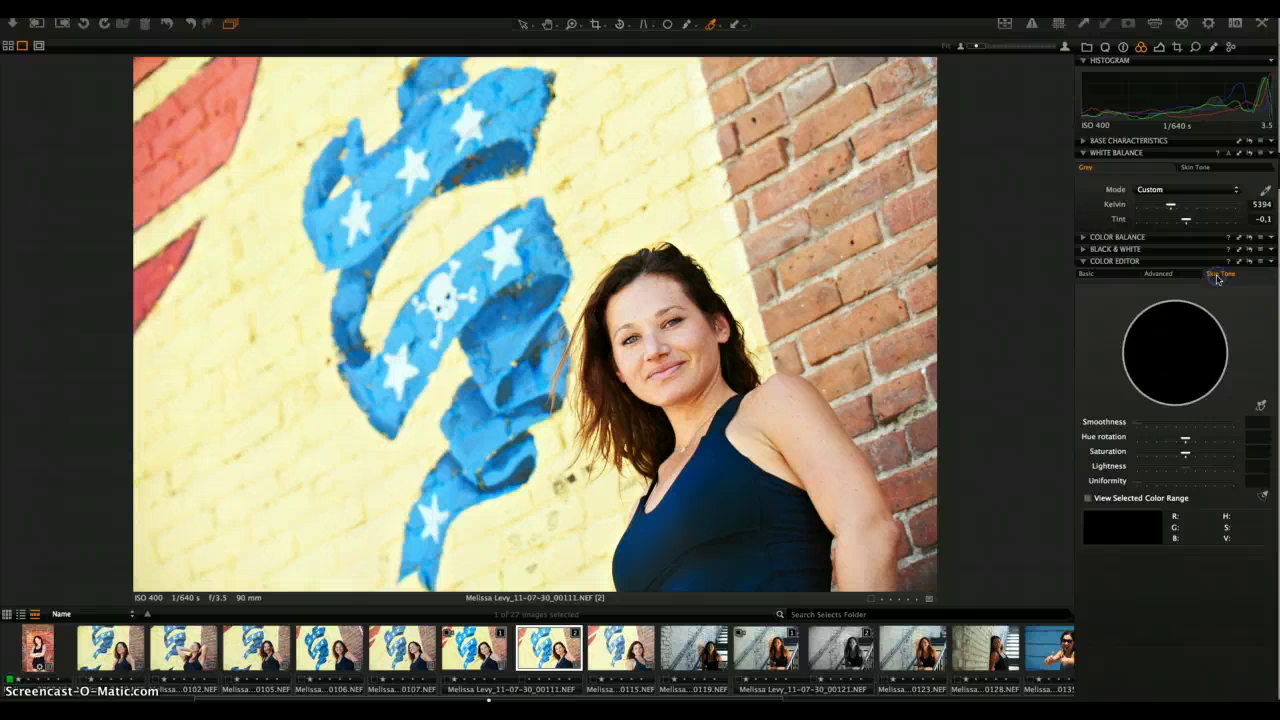
{"action": "left_click", "coordinate": [1261, 407]}
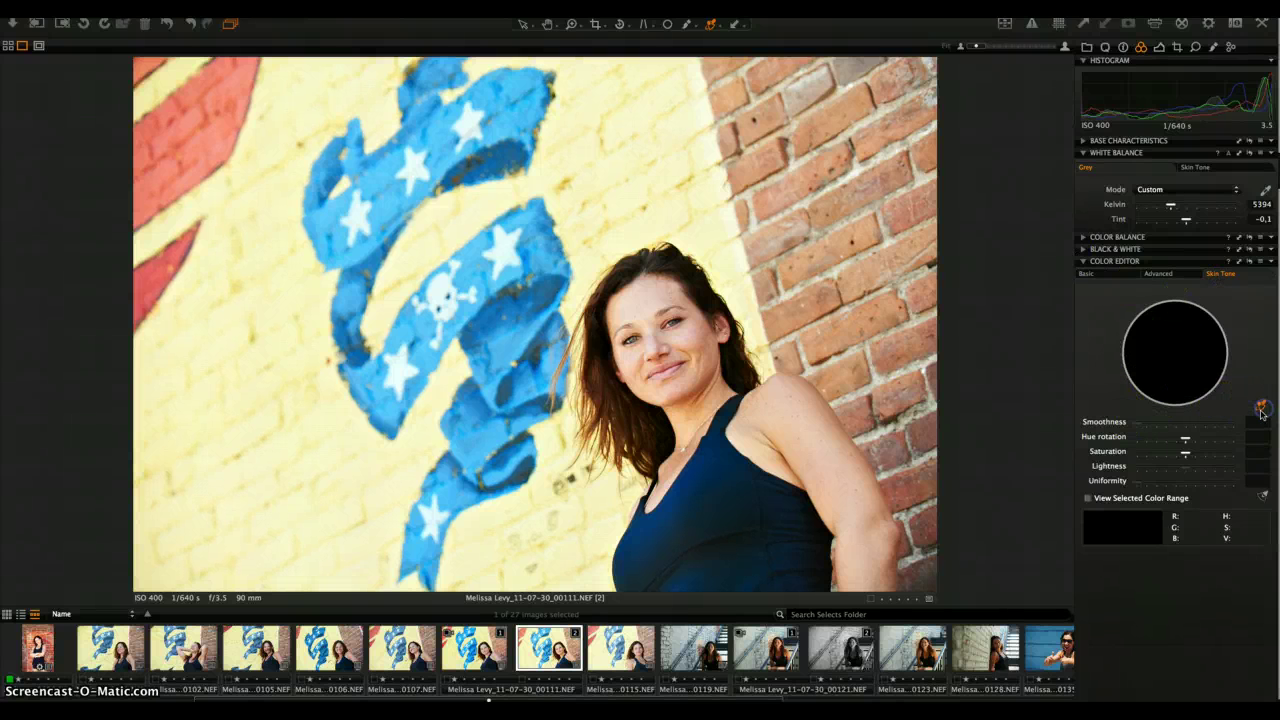
{"action": "left_click", "coordinate": [695, 338]}
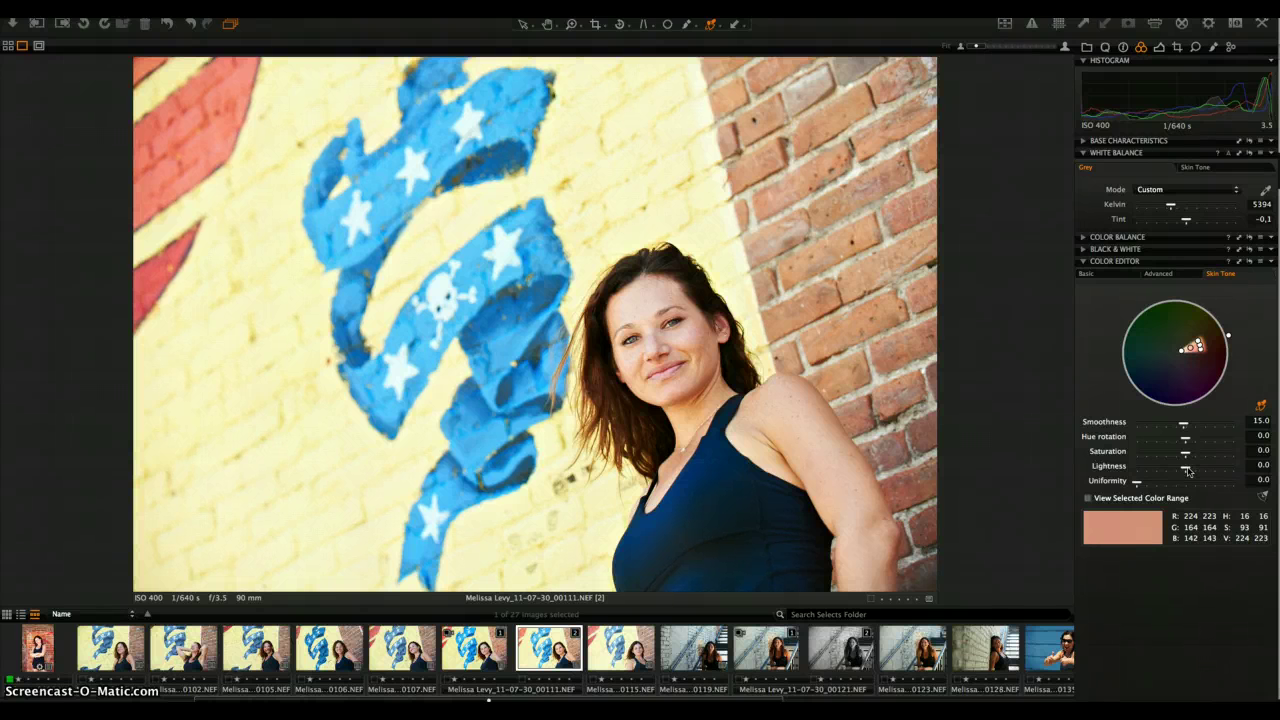
{"action": "left_click_drag", "start_coordinate": [1188, 470], "coordinate": [1235, 470]}
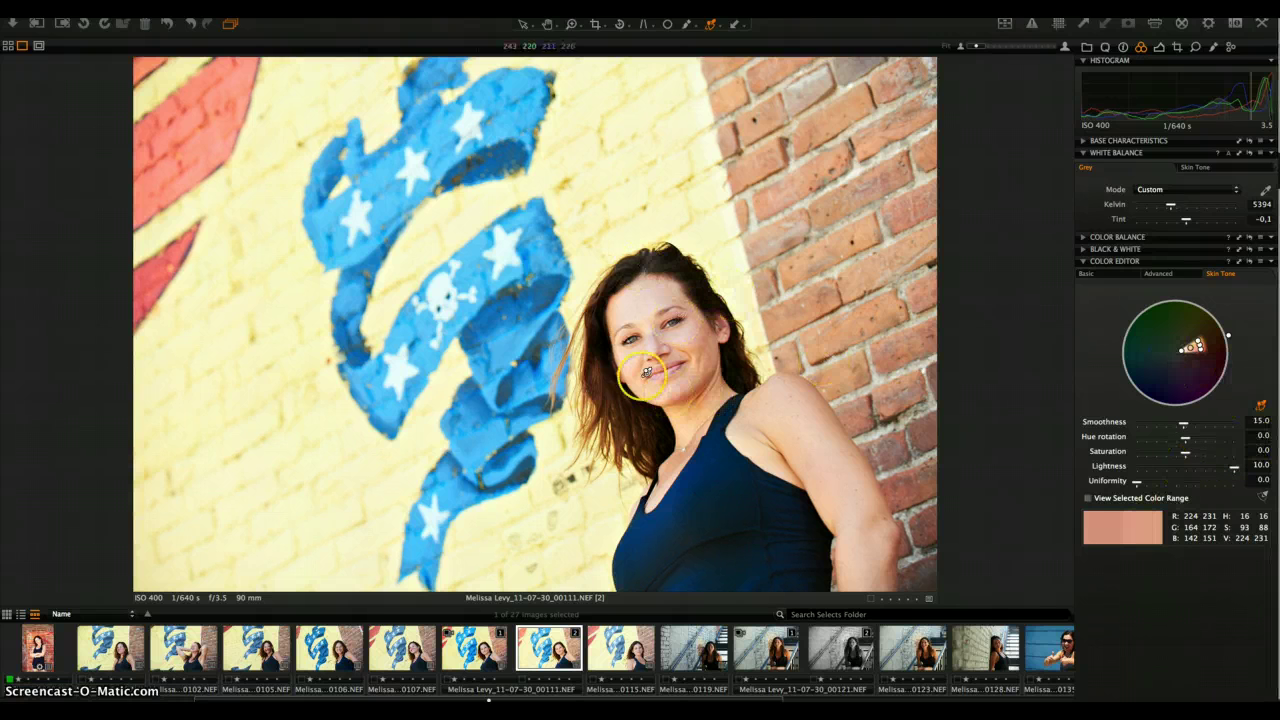
{"action": "scroll", "coordinate": [644, 262], "scroll_direction": "up", "scroll_amount": 2}
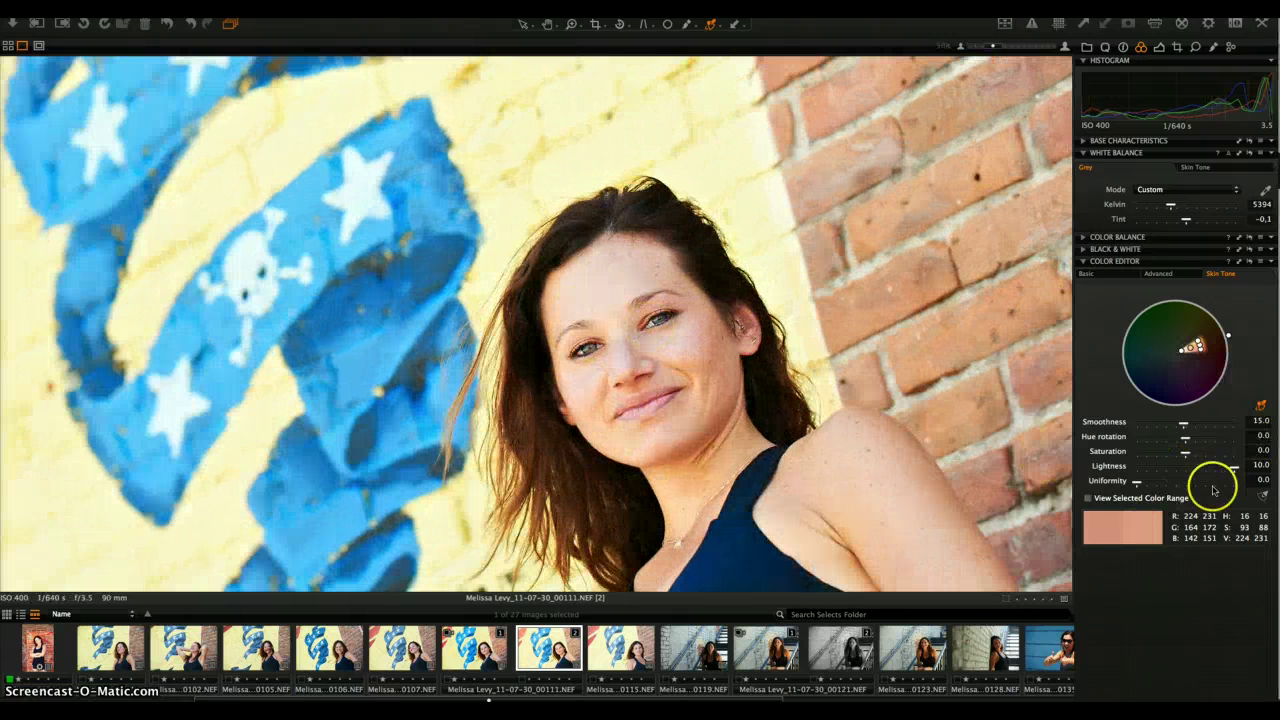
{"action": "mouse_move", "coordinate": [1220, 466]}
{"action": "left_mouse_down"}
{"action": "mouse_move", "coordinate": [1014, 457]}
{"action": "mouse_move", "coordinate": [1219, 473]}
{"action": "left_mouse_up"}
- Look through the Color Editor presets and preview the Blue Sky Pop user preset without applying it
{"action": "left_click", "coordinate": [1260, 262]}
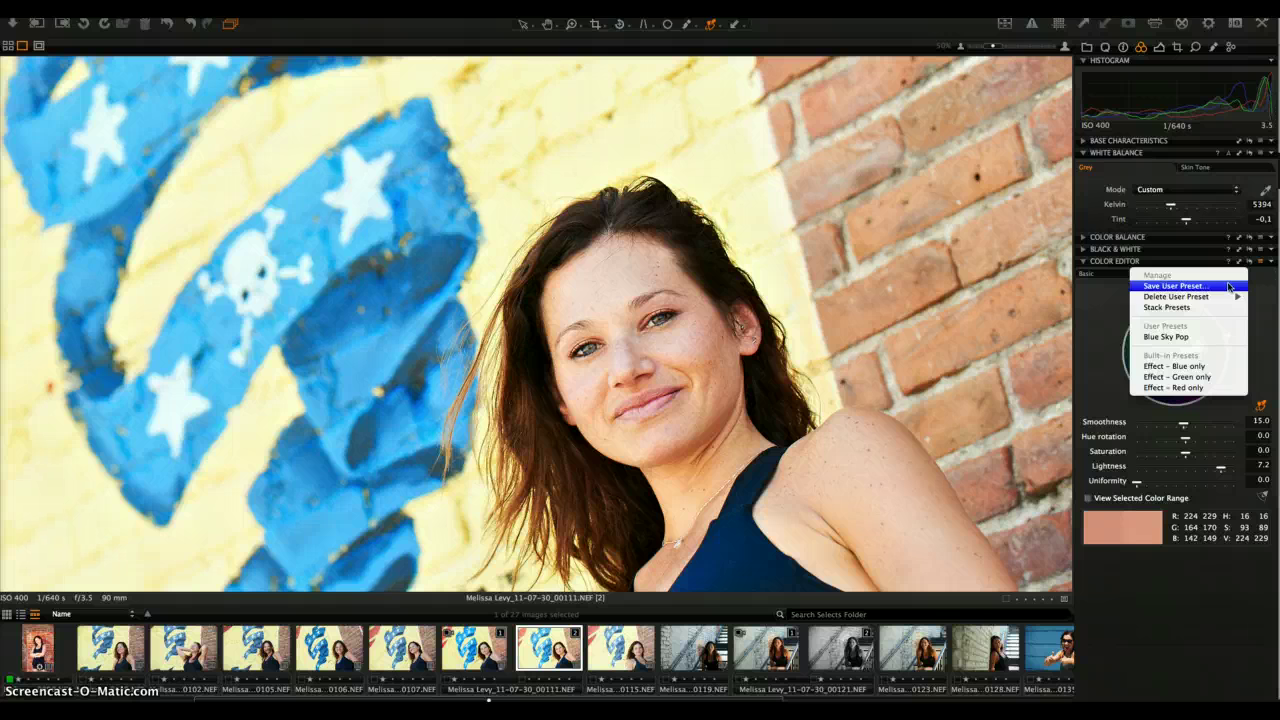
{"action": "left_click", "coordinate": [1257, 293]}
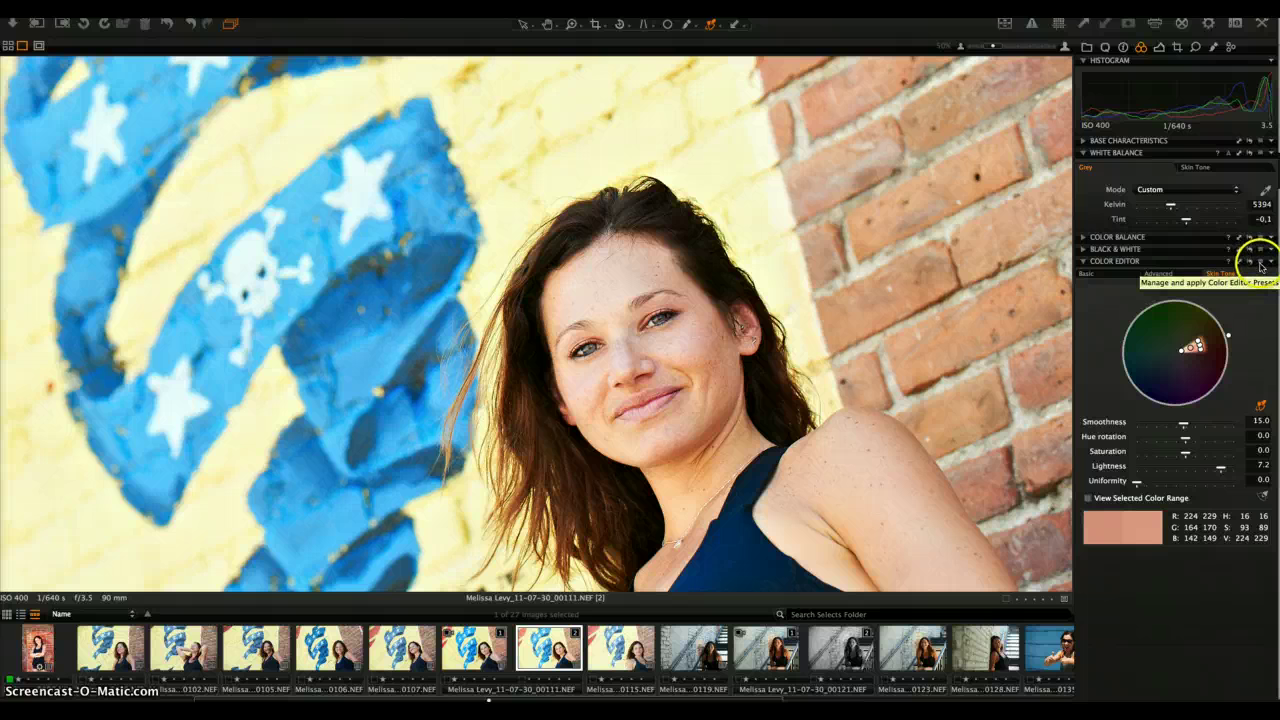
{"action": "left_click", "coordinate": [1260, 264]}
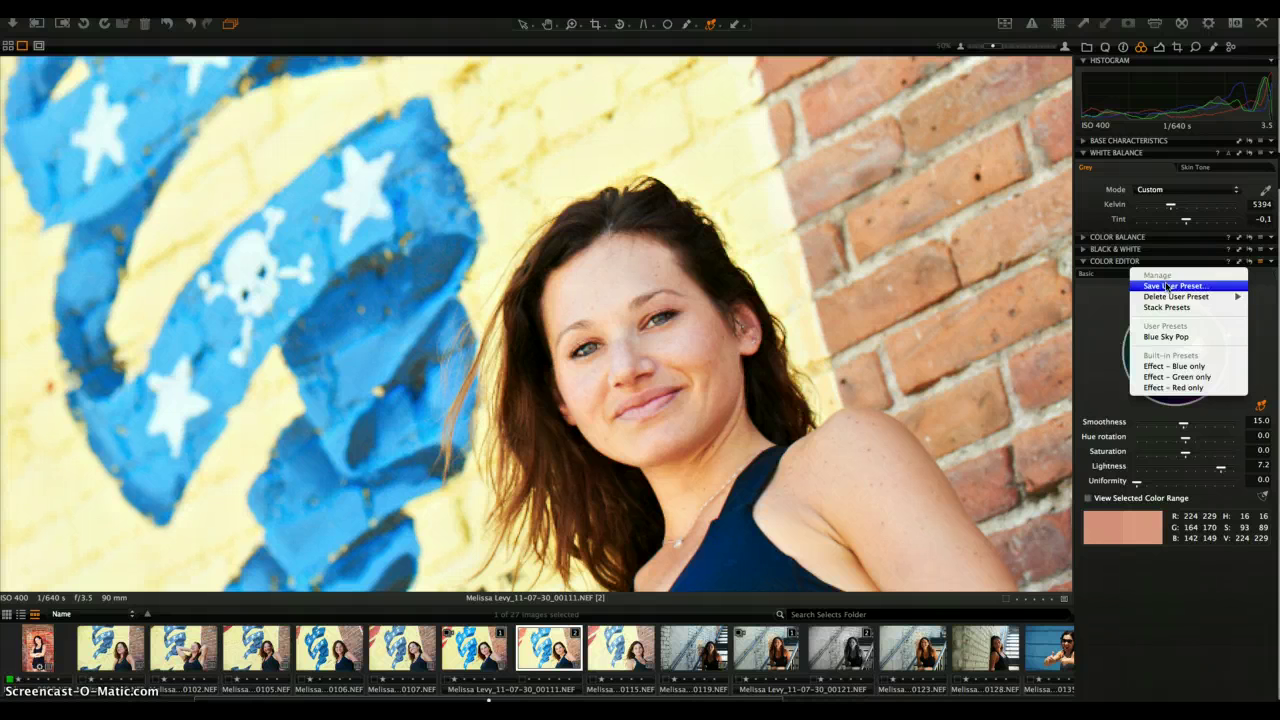
{"action": "left_click", "coordinate": [1206, 338]}
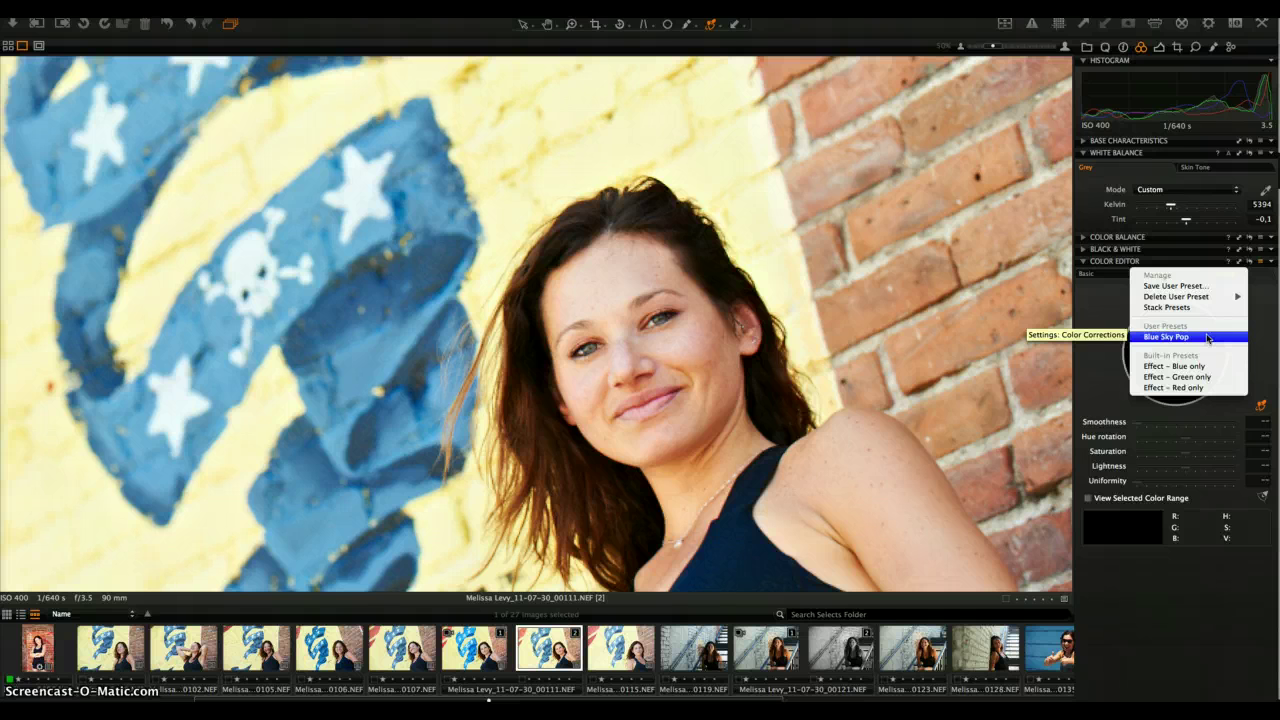
{"action": "left_click", "coordinate": [640, 308]}
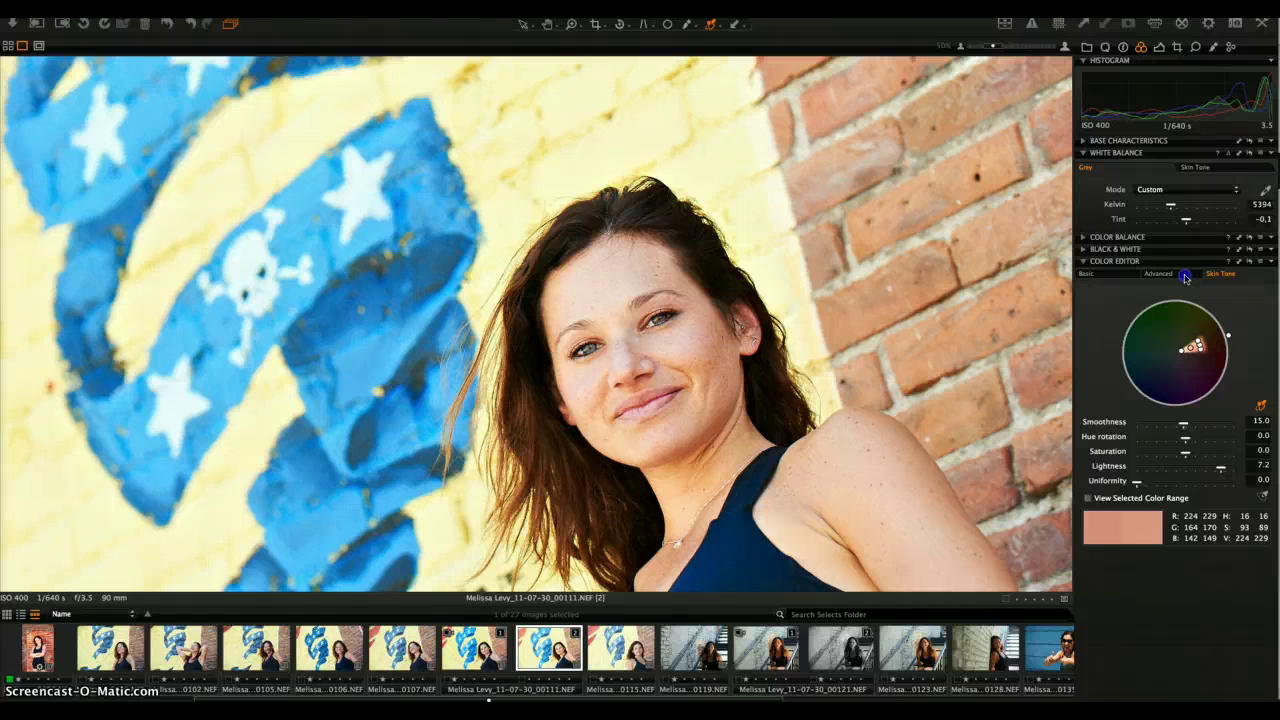
- Switch the Color Editor back to Basic mode with its color picker active and fit the whole photo in the viewer
{"action": "left_click", "coordinate": [1185, 278]}
{"action": "left_click", "coordinate": [1118, 278]}
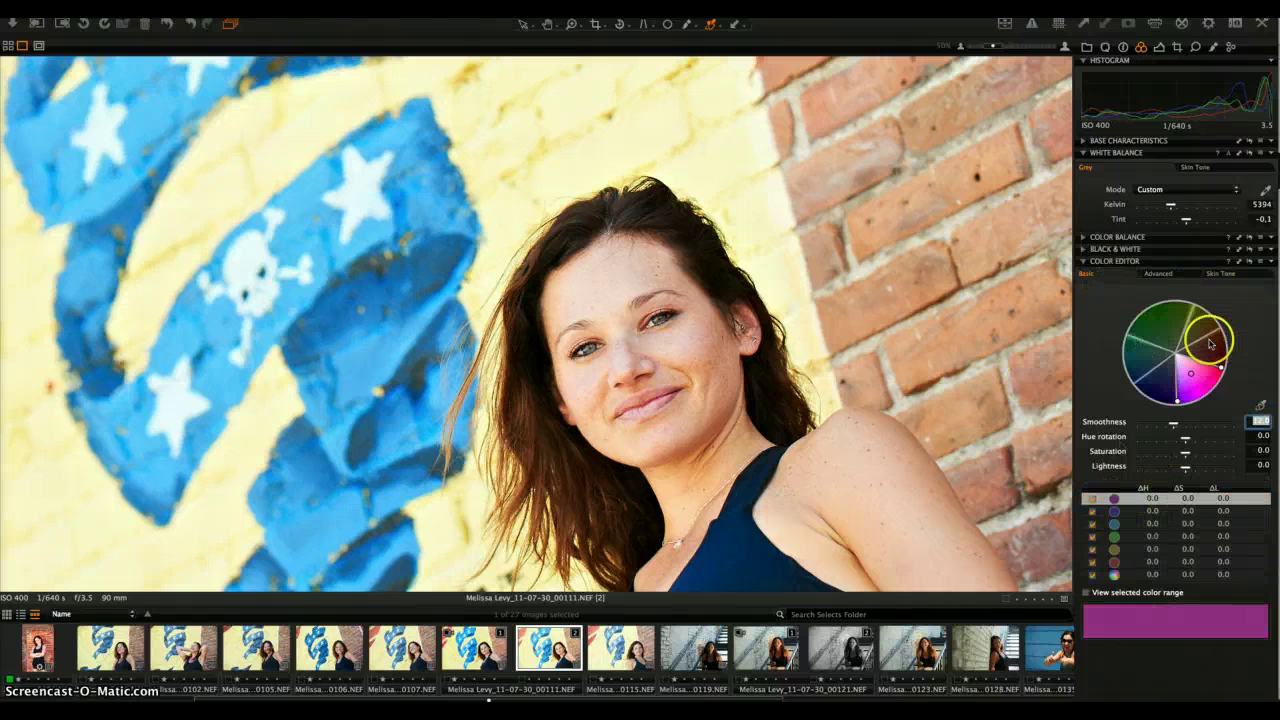
{"action": "left_click", "coordinate": [1259, 404]}
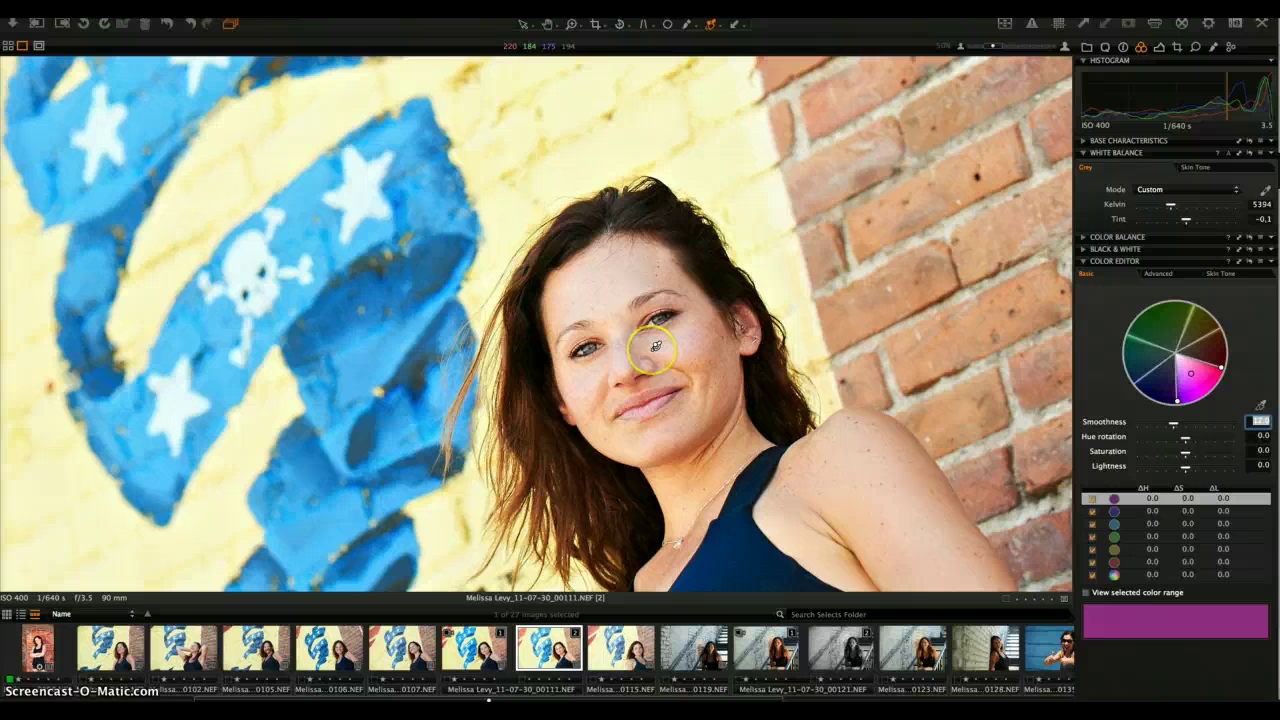
{"action": "key", "text": "ctrl+0"}
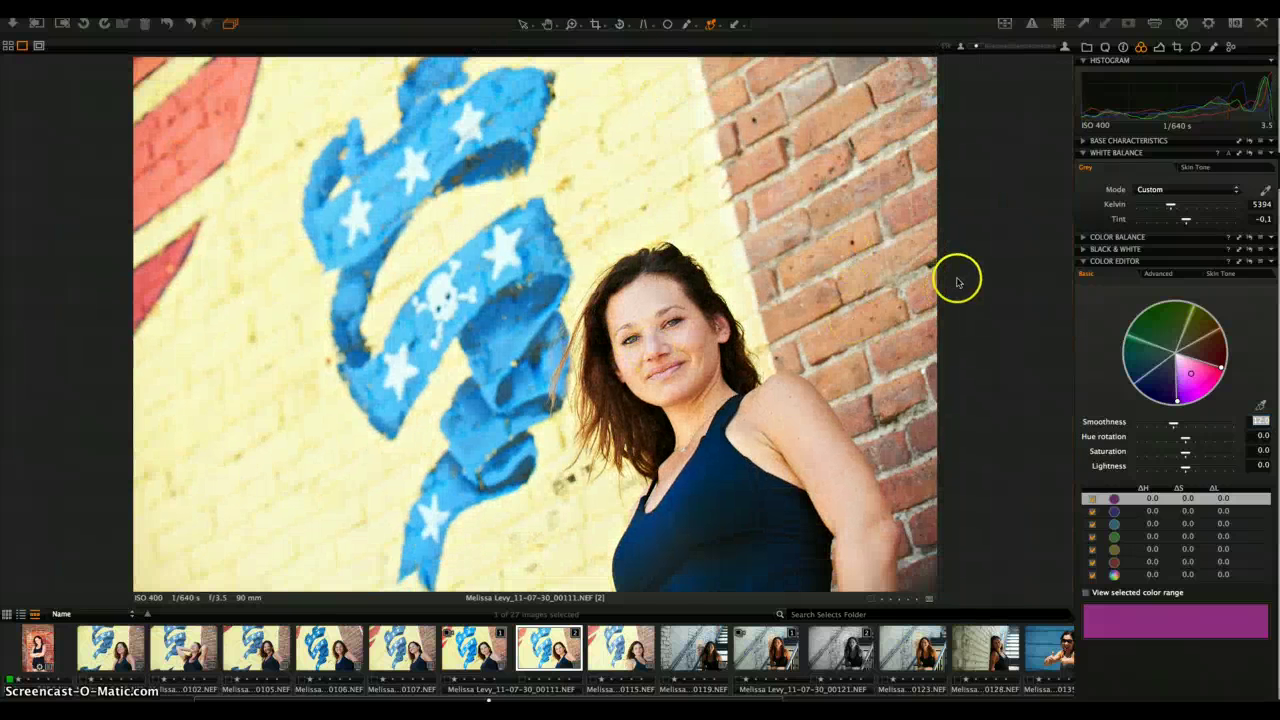
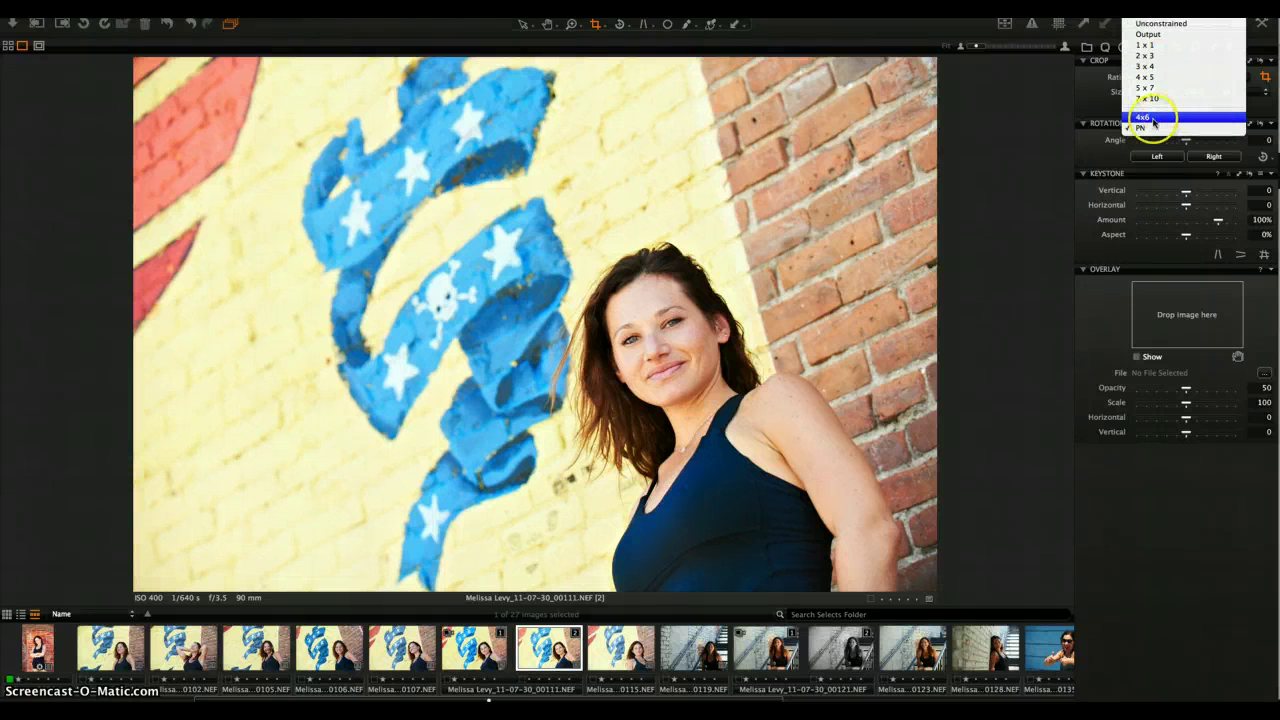
- Set the crop ratio to 4x6, keeping the crop size in pixels
{"action": "left_click", "coordinate": [1167, 118]}
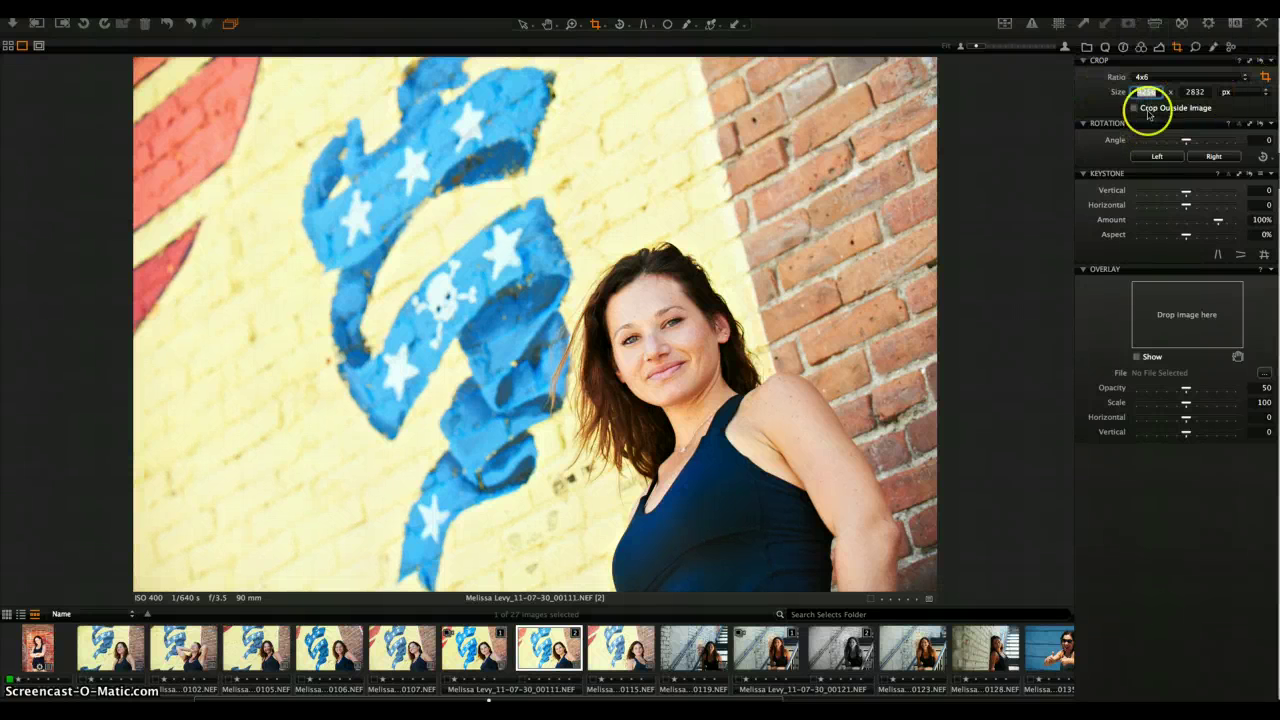
{"action": "left_click", "coordinate": [1245, 91]}
{"action": "left_click", "coordinate": [1106, 95]}
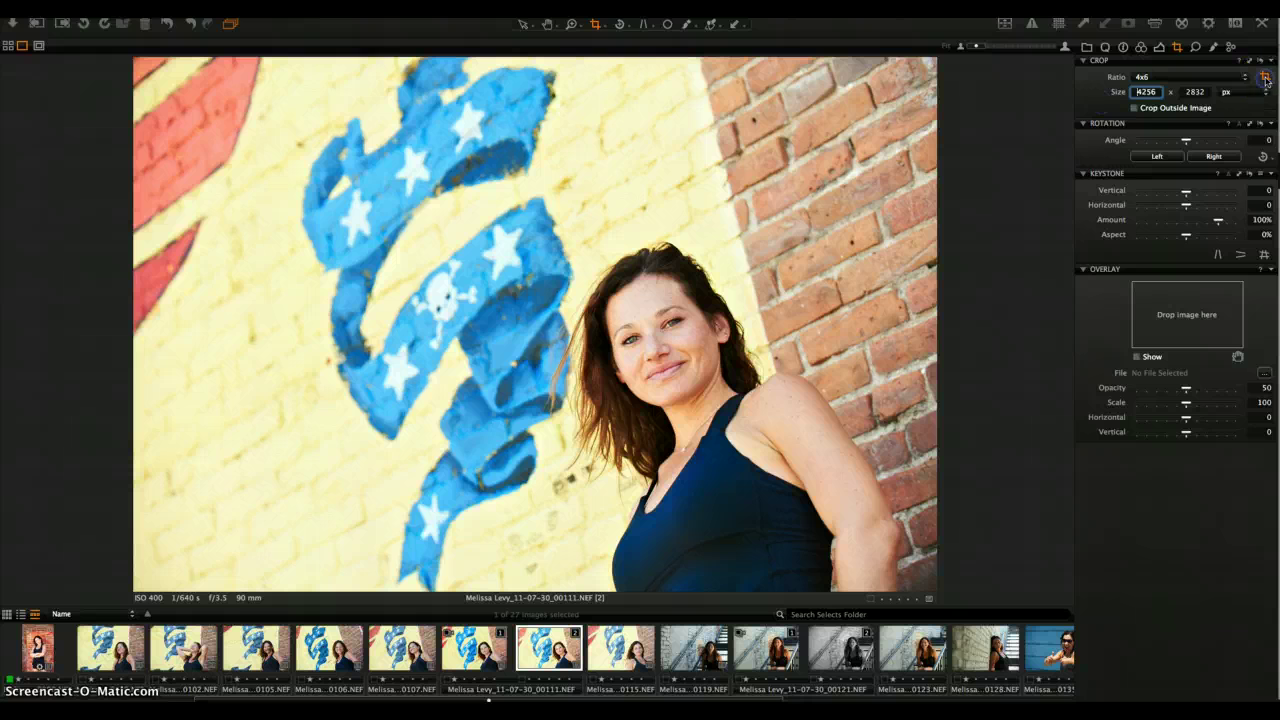
{"action": "left_click", "coordinate": [1211, 95]}
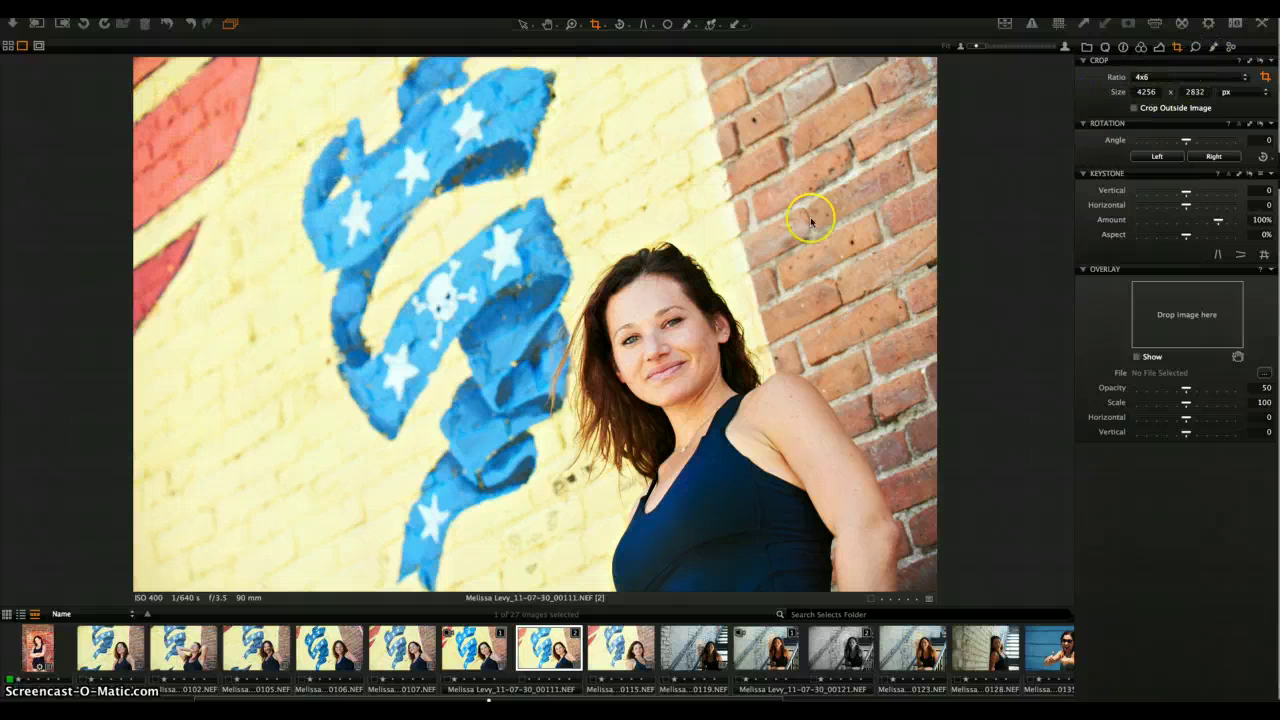
- Crop the photo to about 3449 x 2299 px around the woman and the blue ribbon, trimming the red mural stripes, and apply it
{"action": "left_click_drag", "start_coordinate": [240, 112], "coordinate": [1040, 540]}
{"action": "left_click_drag", "start_coordinate": [537, 316], "coordinate": [593, 382]}
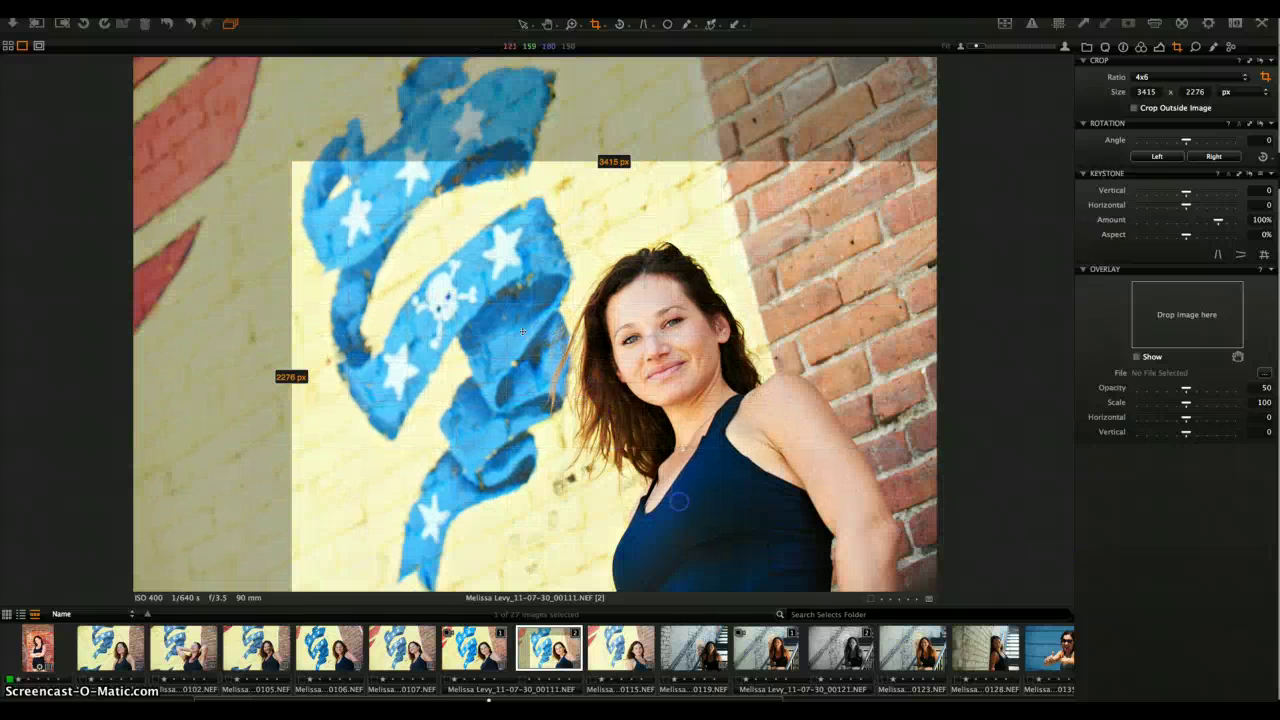
{"action": "left_click_drag", "start_coordinate": [496, 348], "coordinate": [564, 378]}
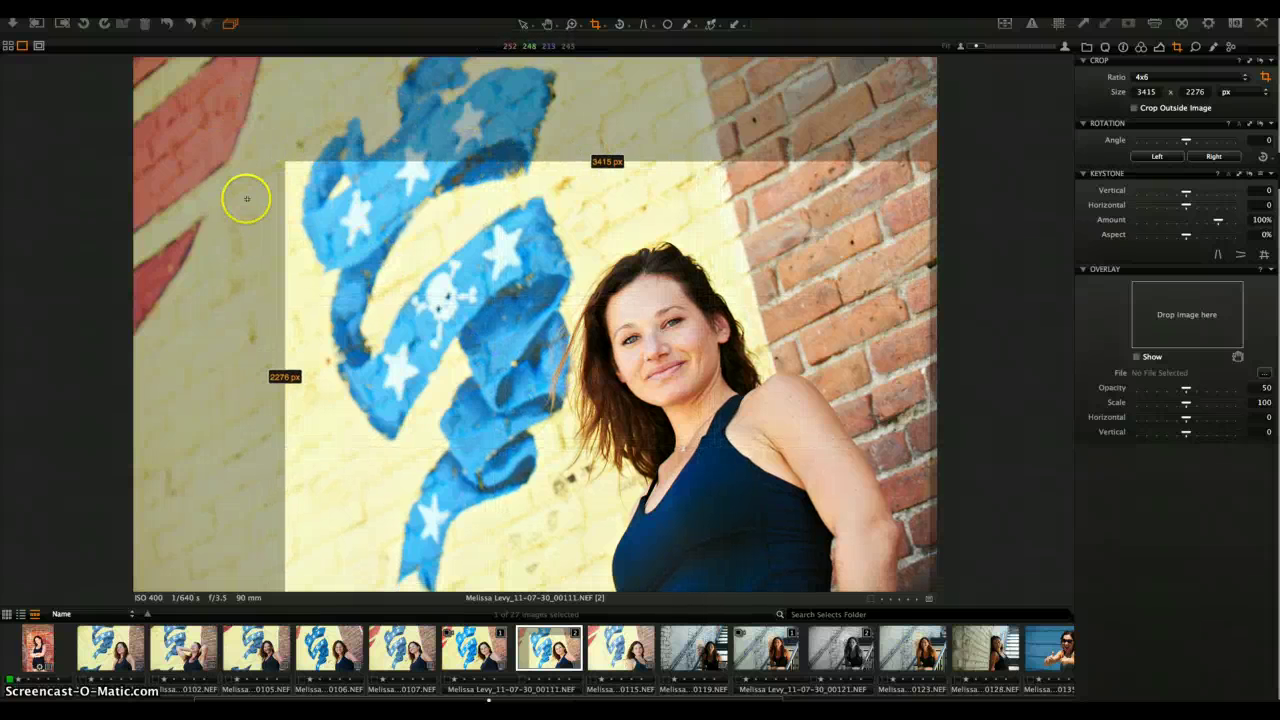
{"action": "left_click_drag", "start_coordinate": [282, 160], "coordinate": [277, 152]}
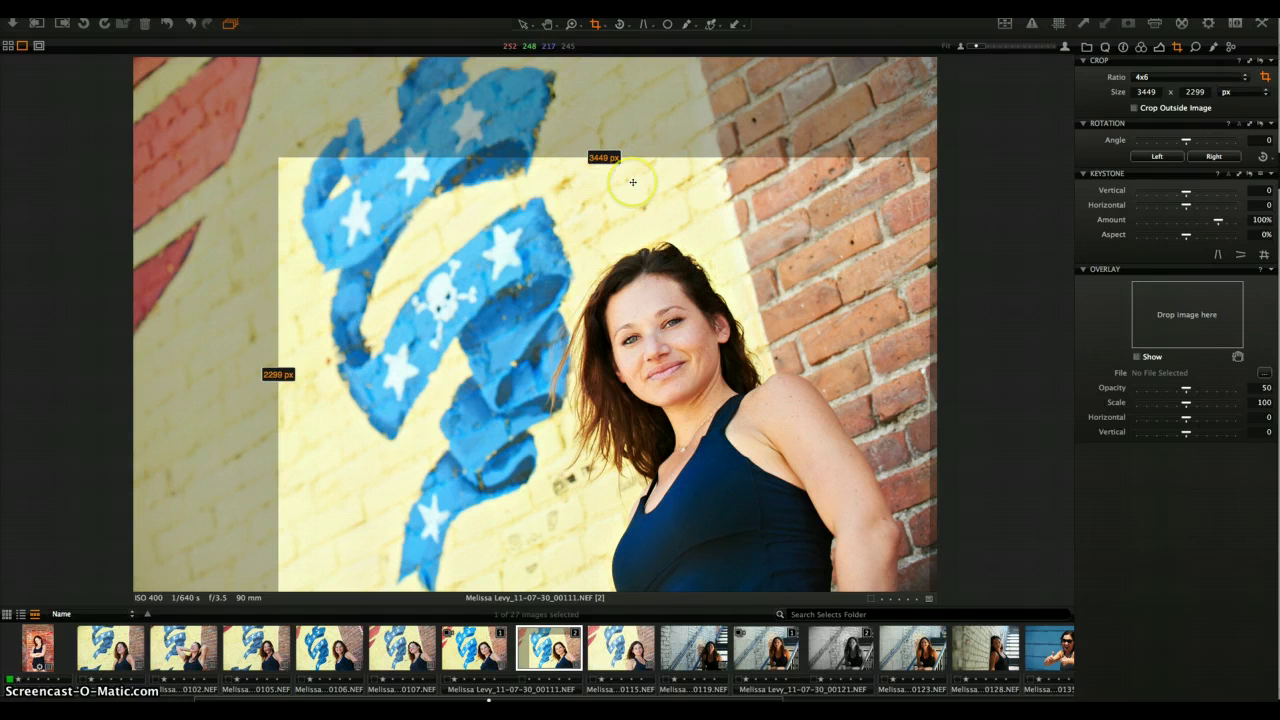
{"action": "key", "text": "v"}
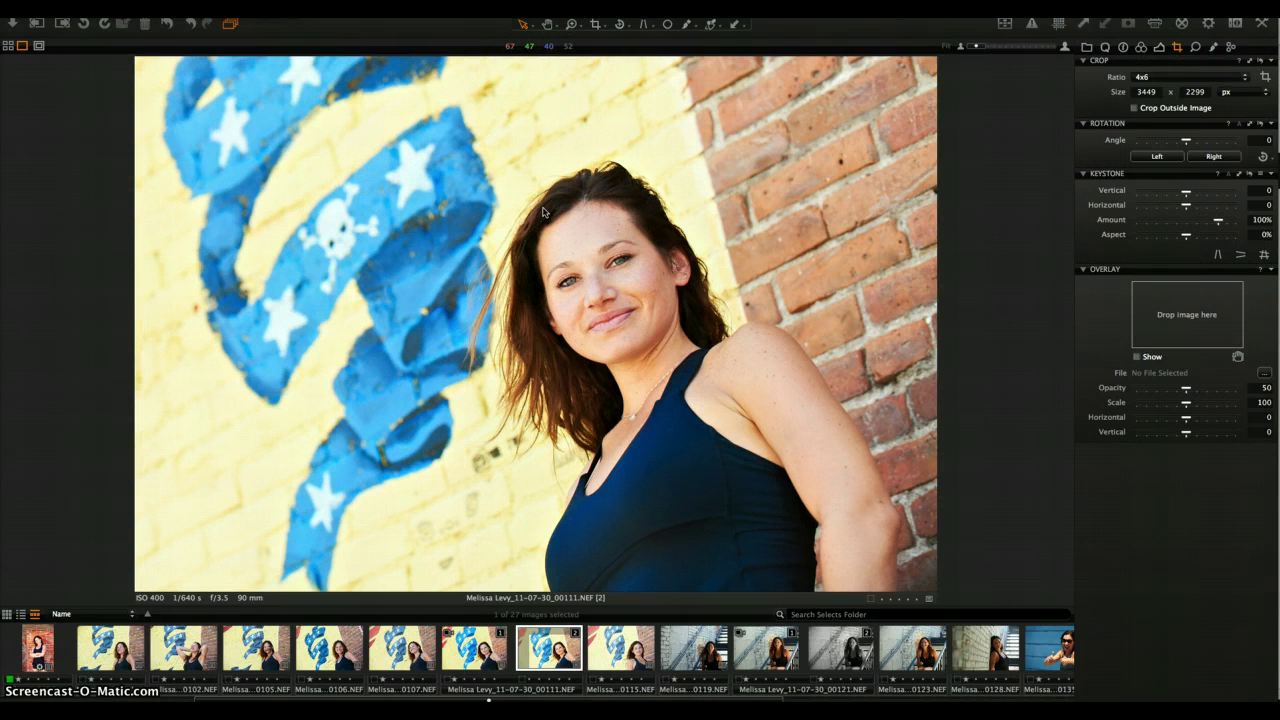
- Review the process recipes and their export settings, and look at the batch queue
{"action": "key", "text": "ctrl+alt+2"}
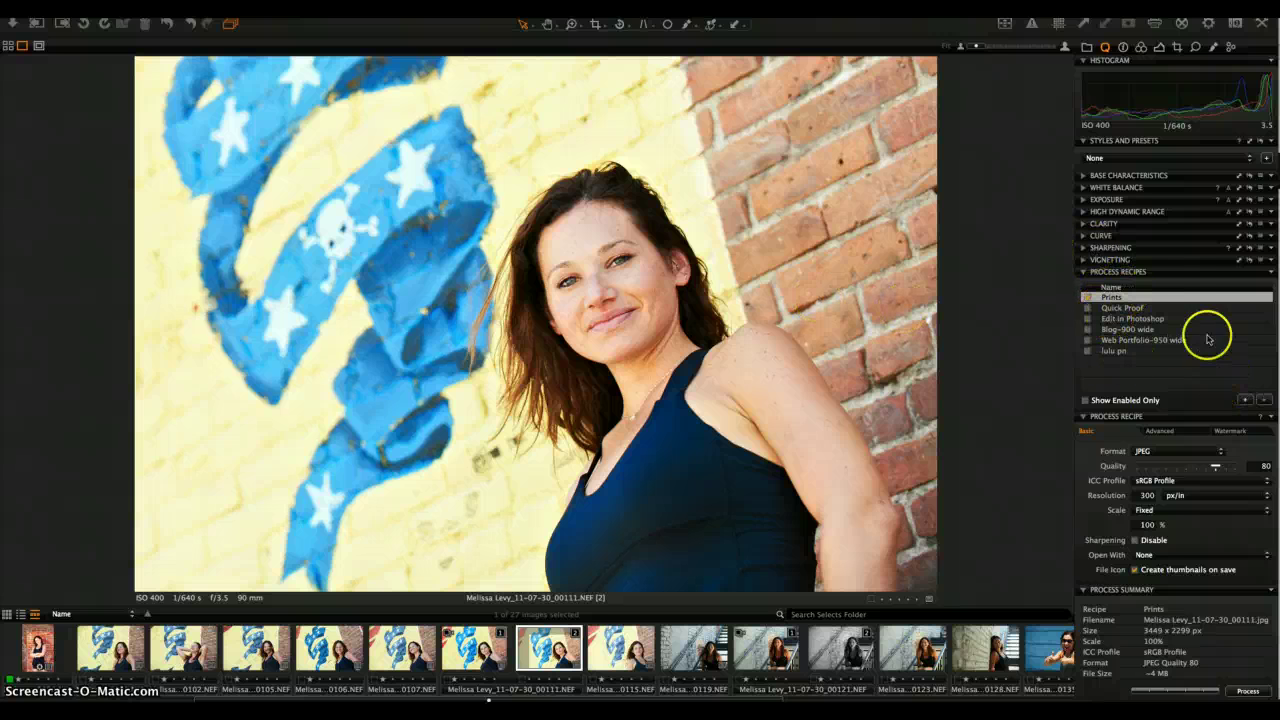
{"action": "left_click", "coordinate": [1234, 48]}
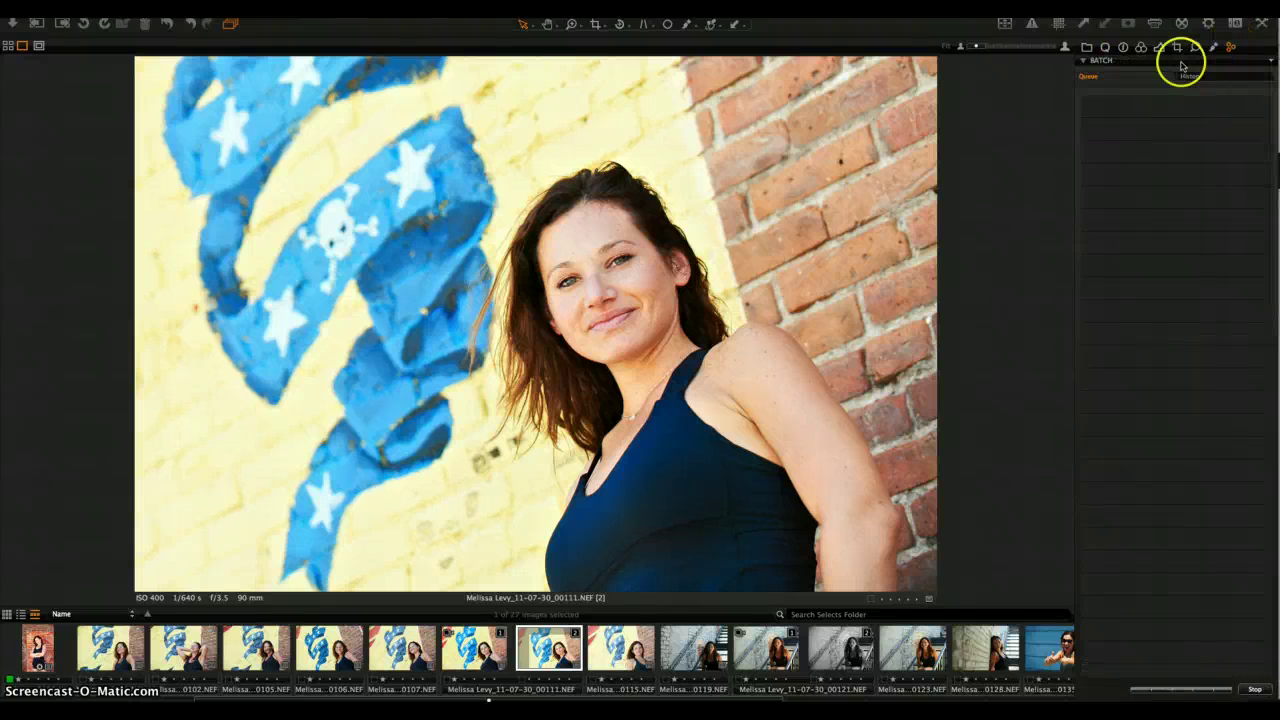
{"action": "right_click", "coordinate": [1232, 48]}
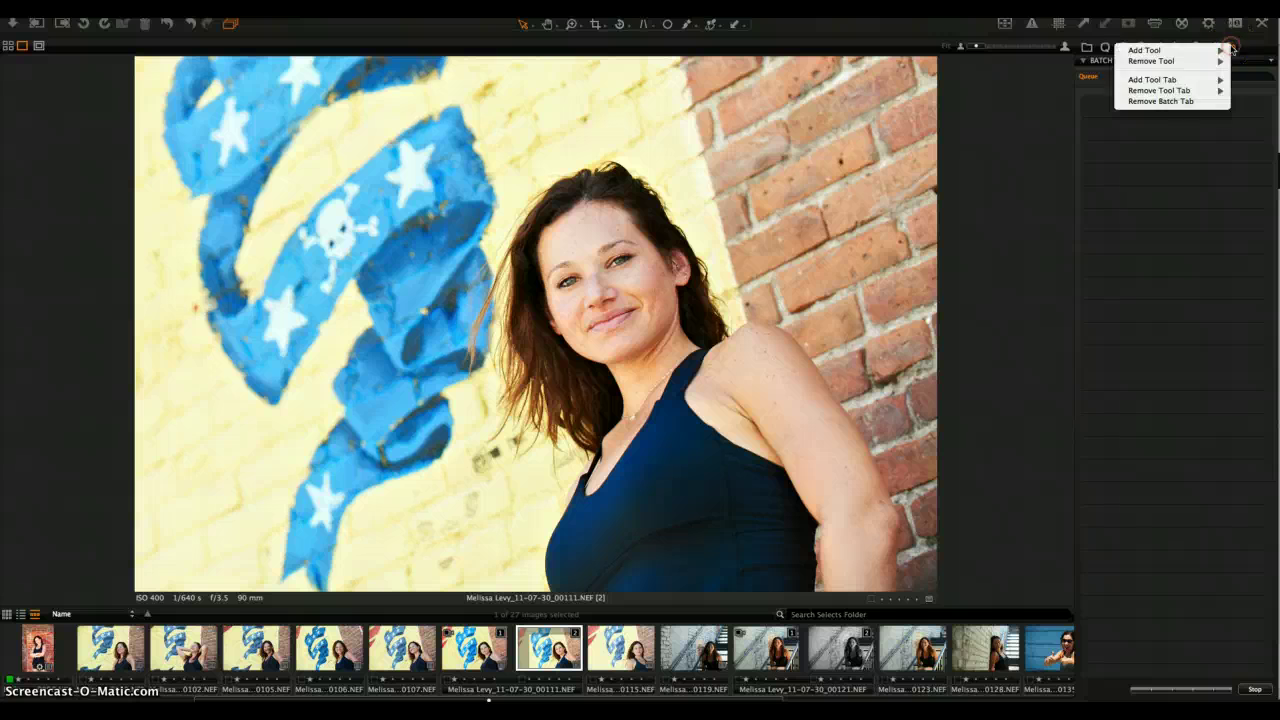
{"action": "left_click", "coordinate": [1248, 48]}
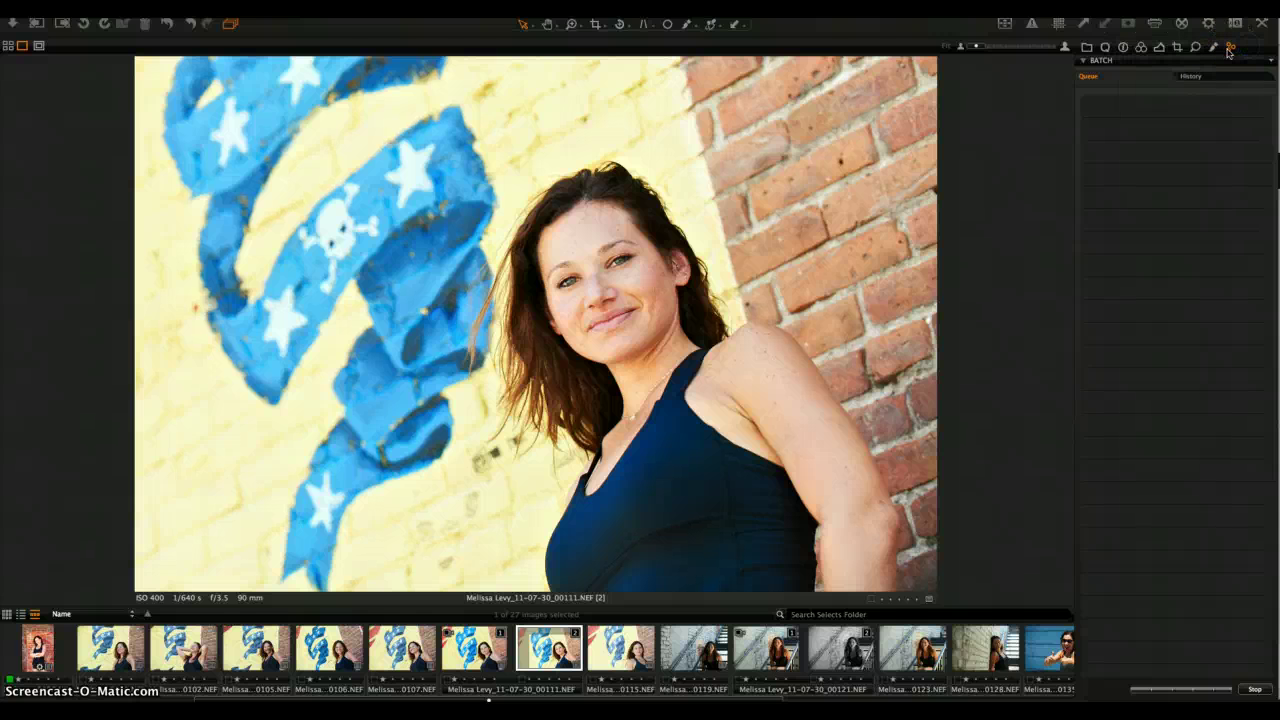
- Return to the process recipes and enable Quick Proof alongside Prints
{"action": "left_click", "coordinate": [1106, 47]}
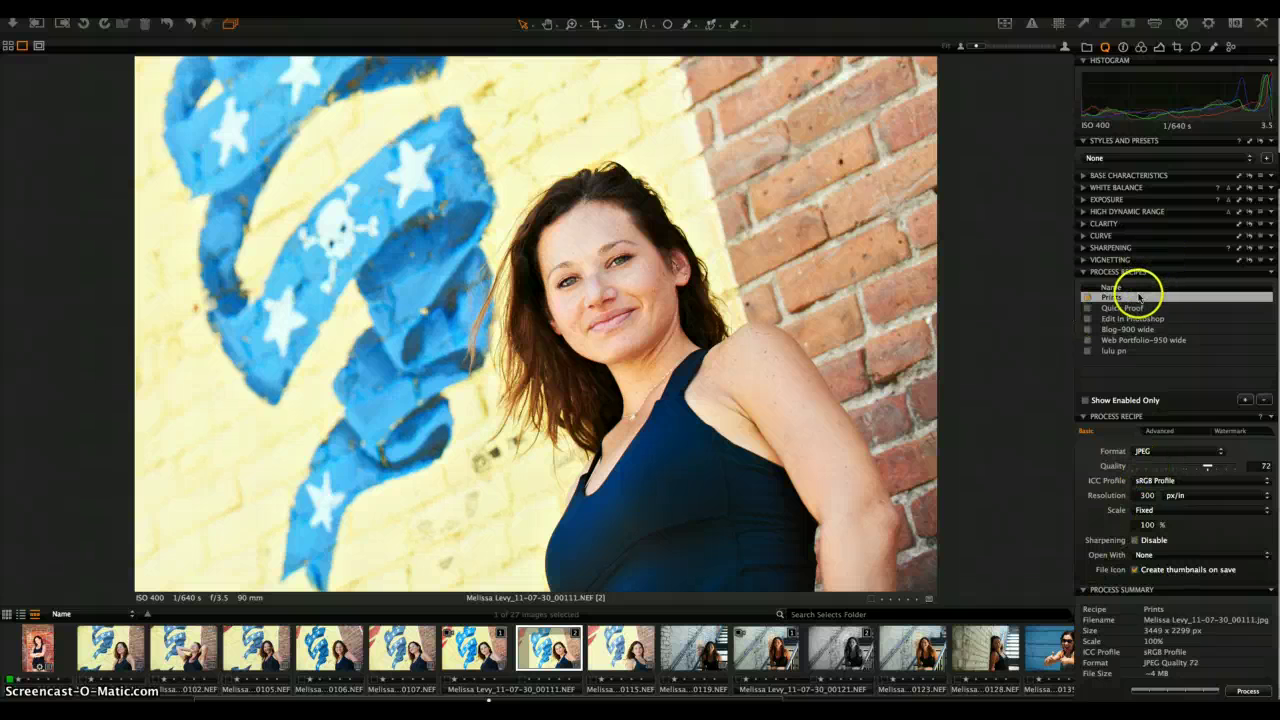
{"action": "left_click", "coordinate": [1087, 298]}
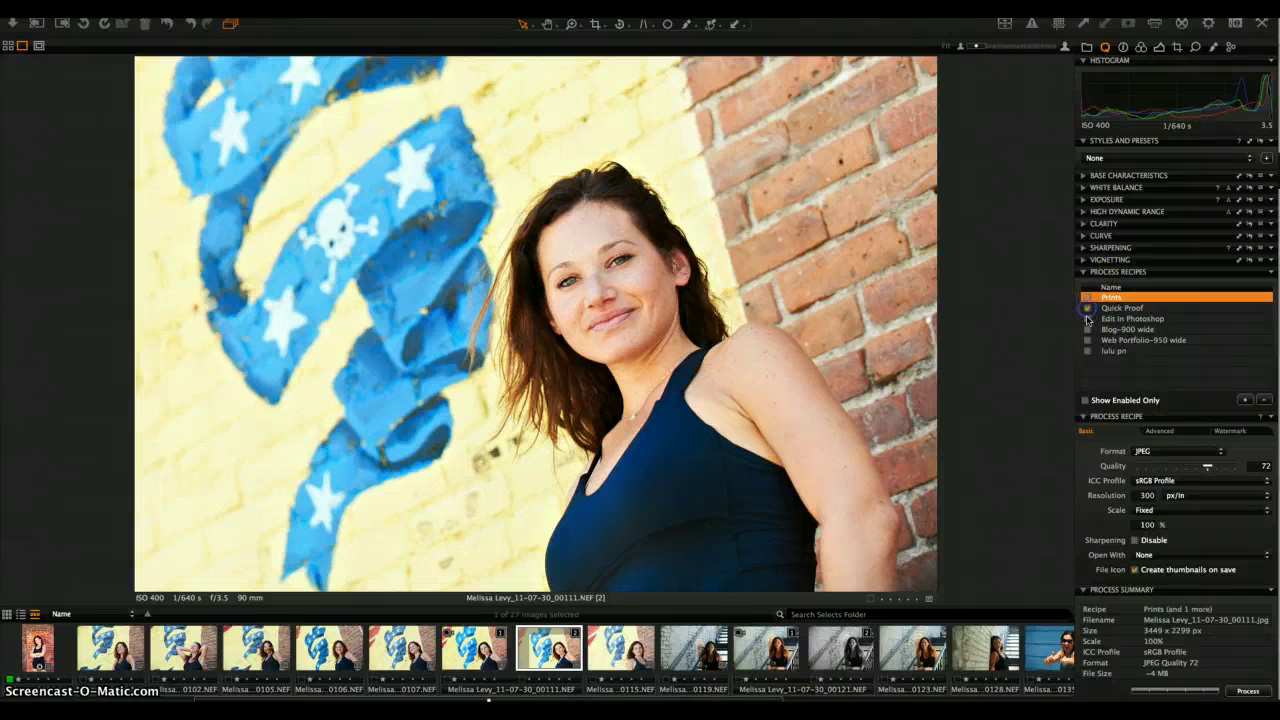